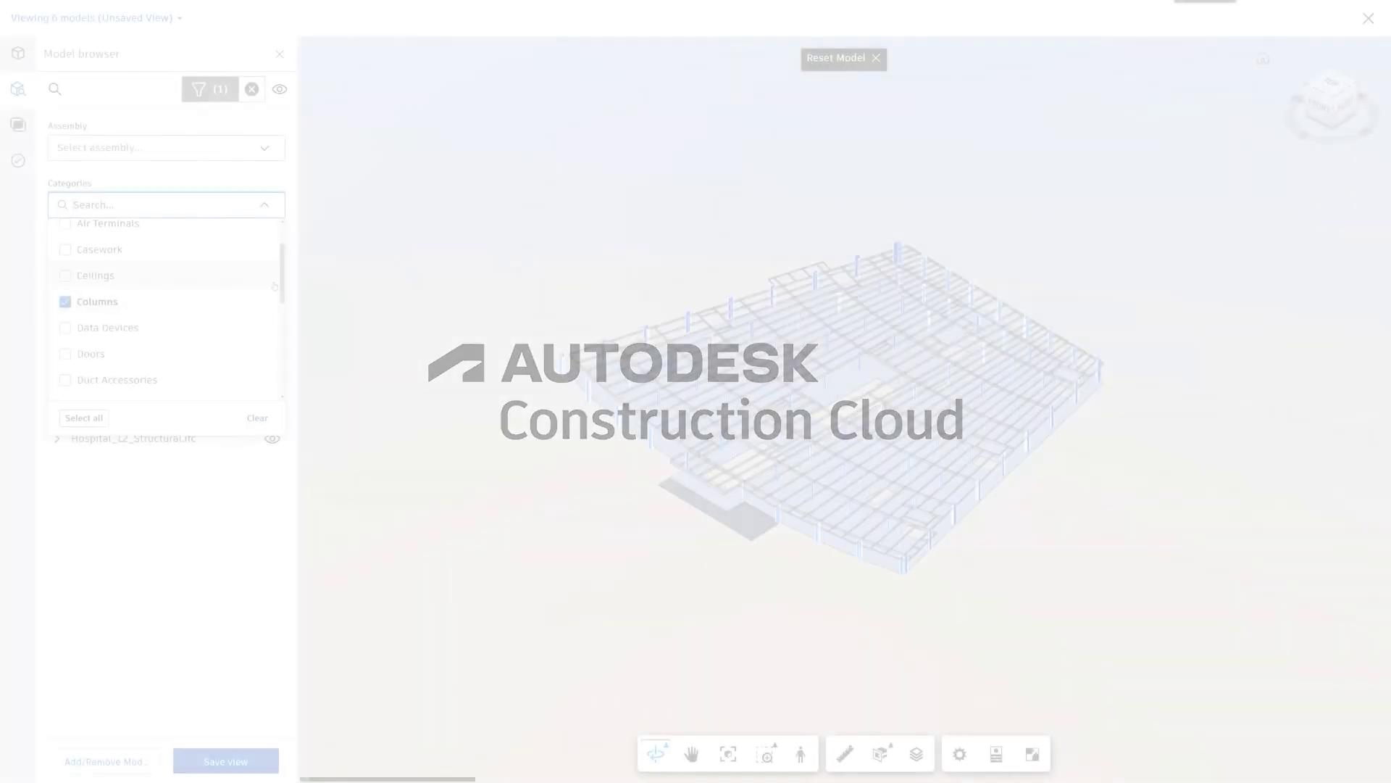
Check Ducts and Duct Fittings in the model categories, then rotate and zoom the mechanical model
click(91, 268)
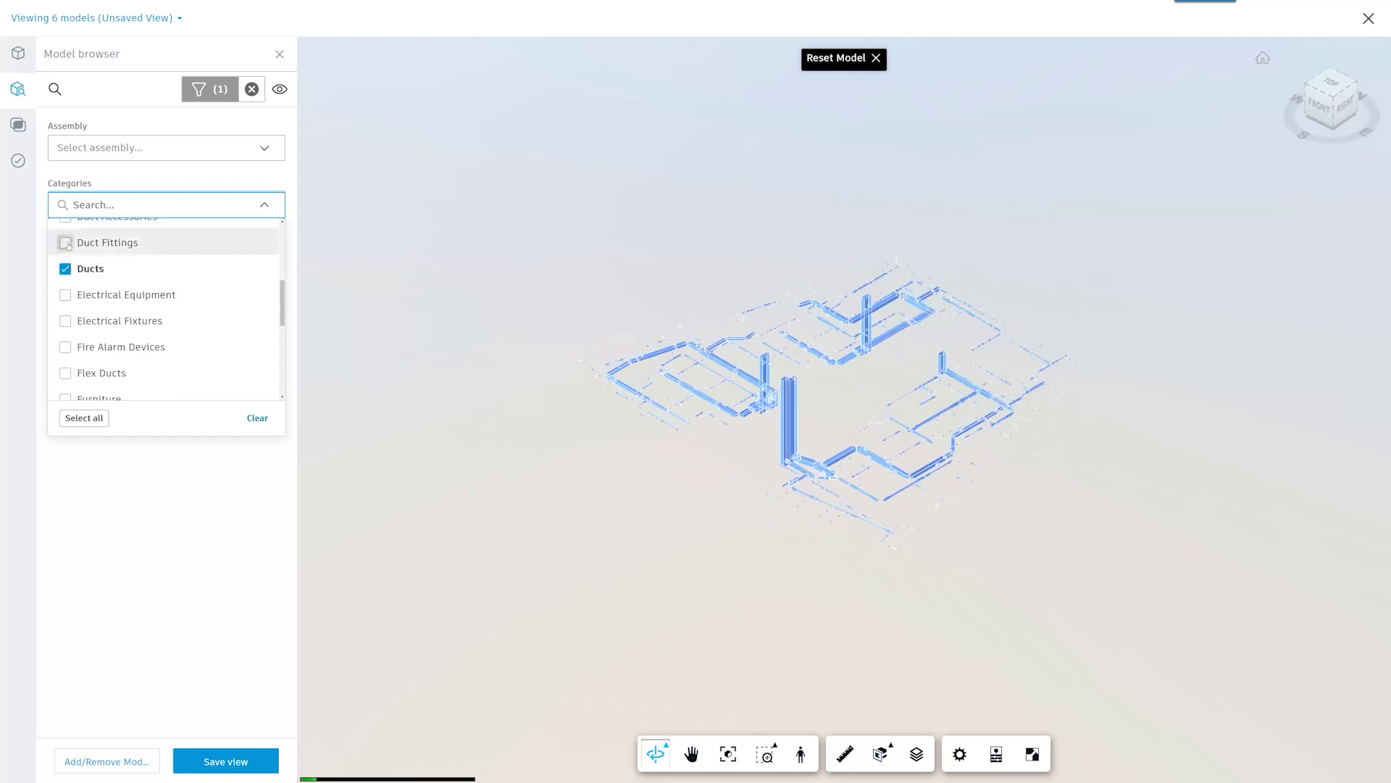
click(107, 242)
scroll(279, 339, down, 2)
scroll(280, 339, down, 2)
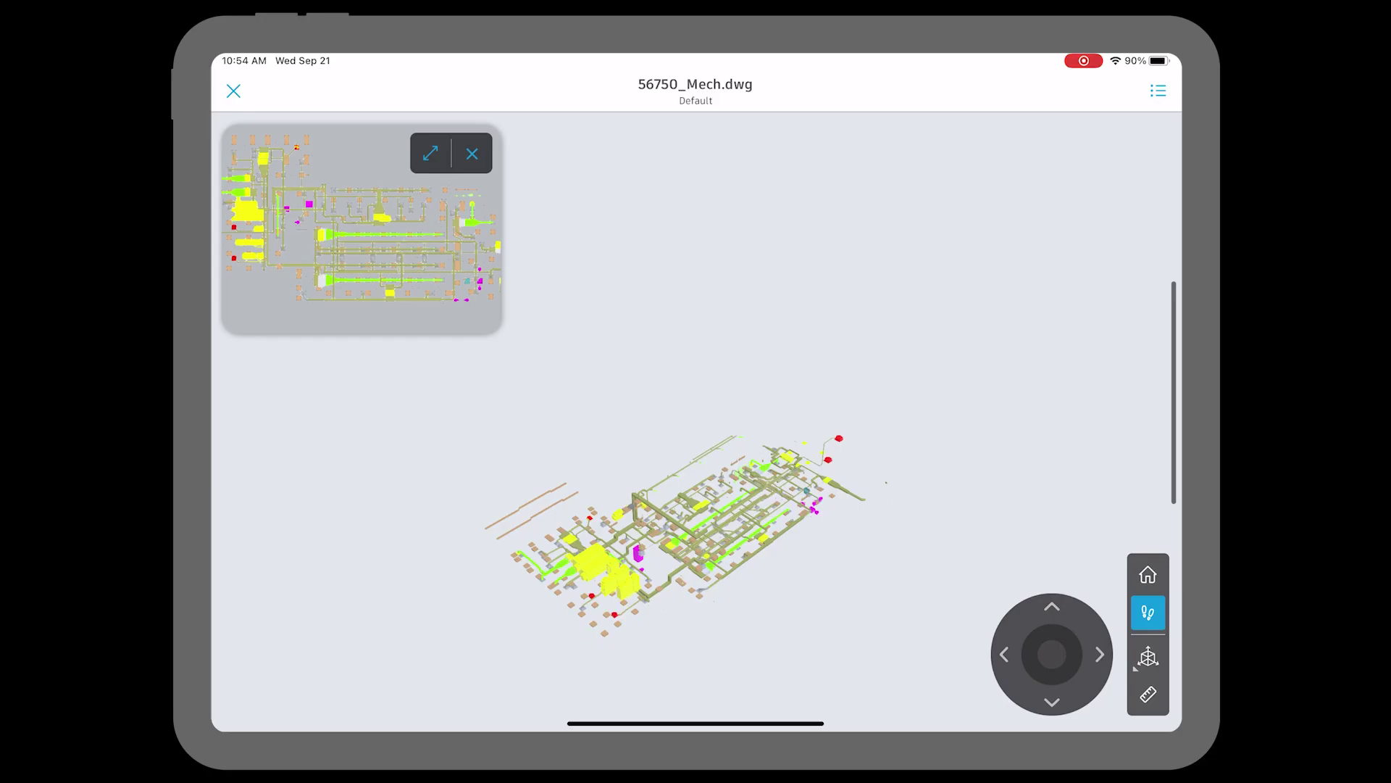
scroll(689, 492, up, 5)
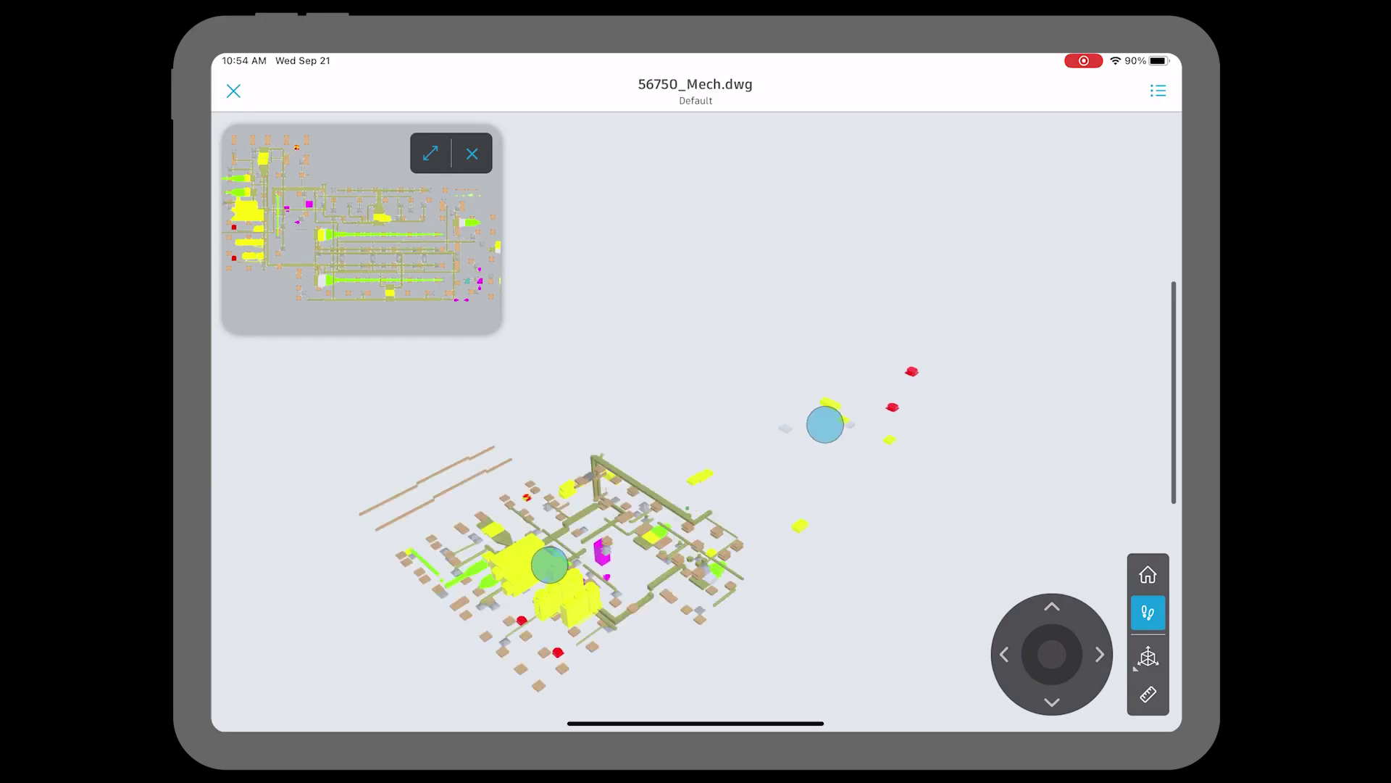
drag(830, 420, 797, 406)
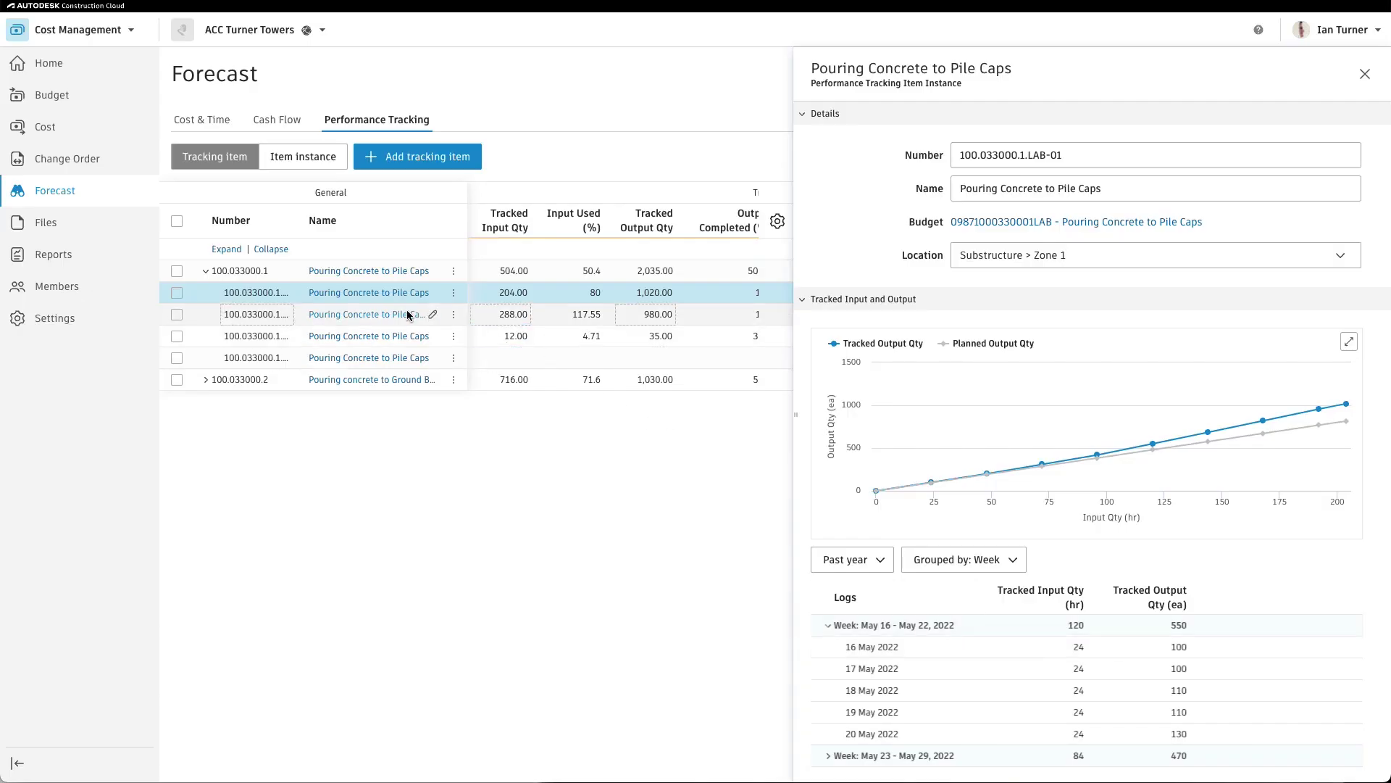
Close the tracking item details to reveal more columns and scroll down the list
click(392, 297)
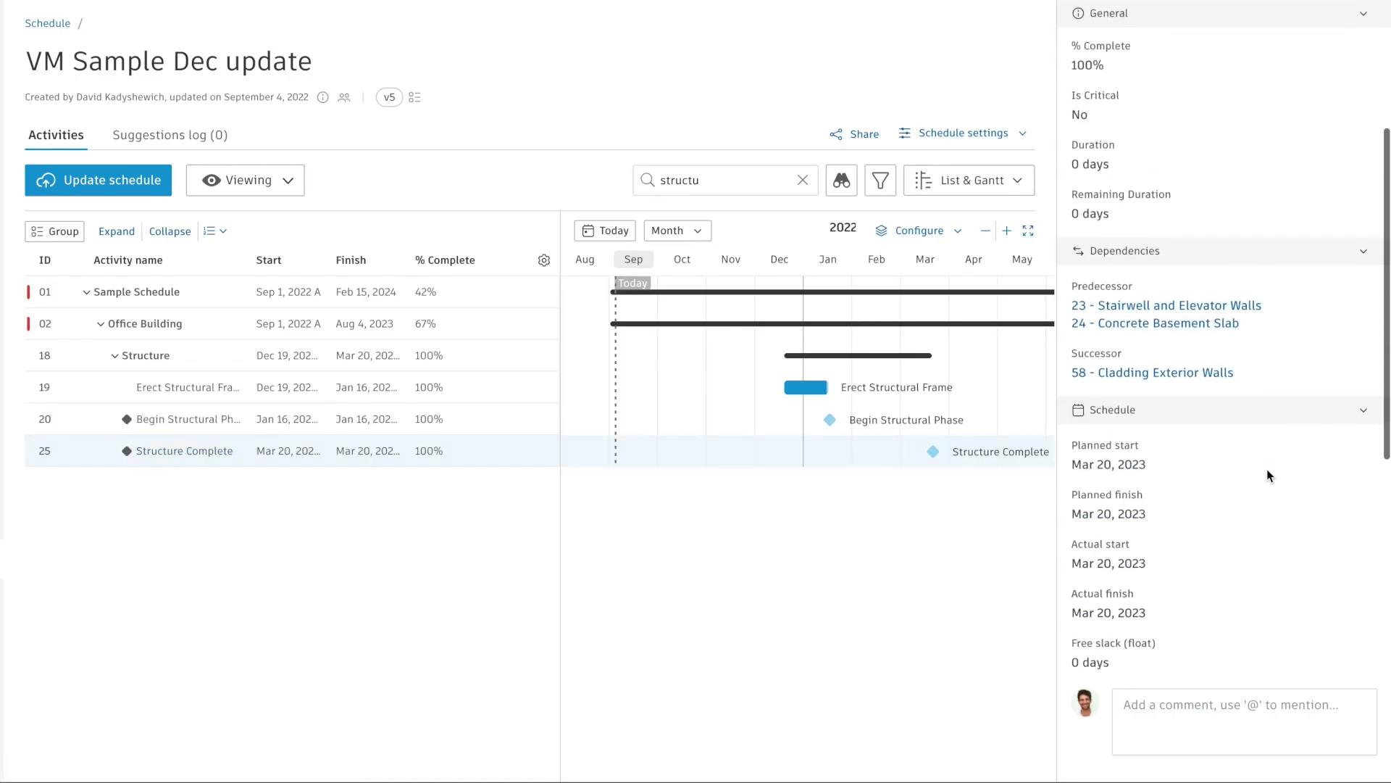
scroll(1266, 468, down, 7)
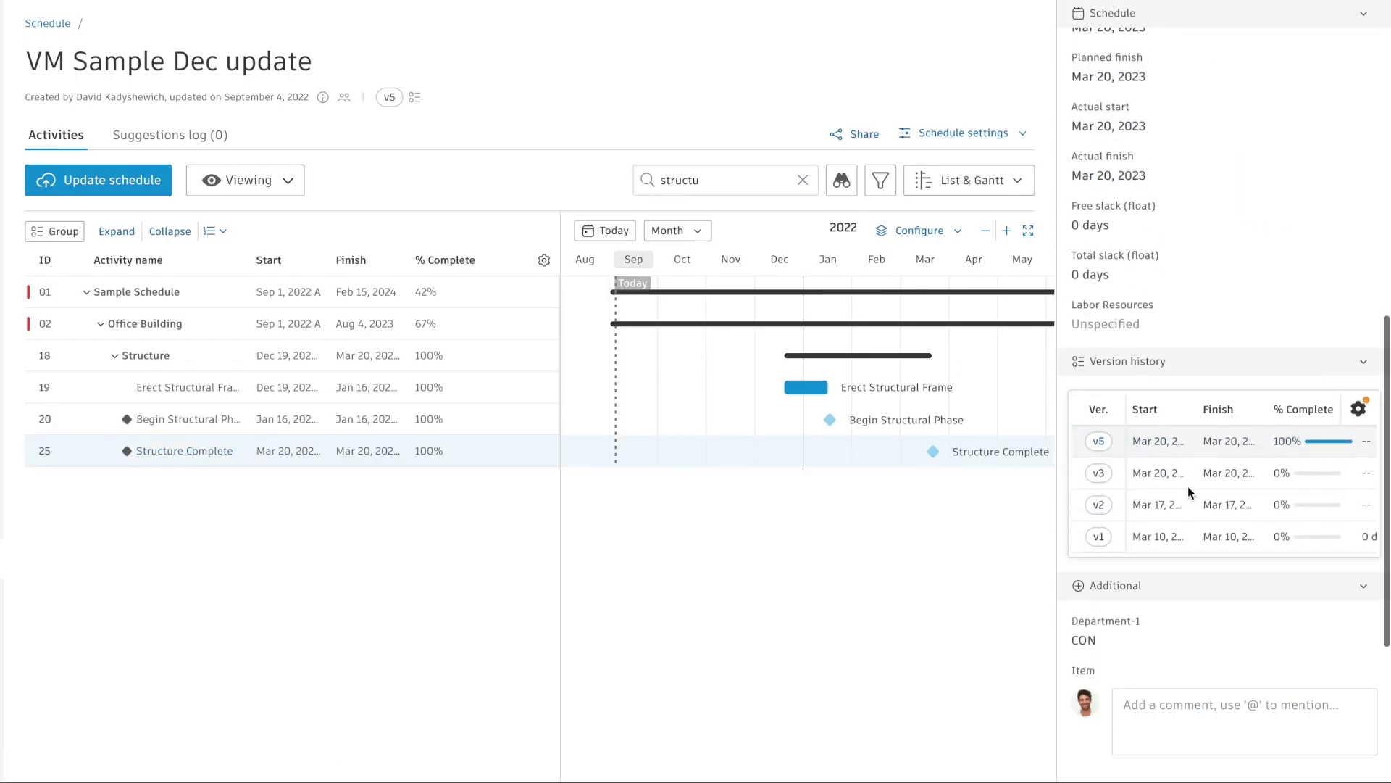
scroll(1189, 492, down, 1)
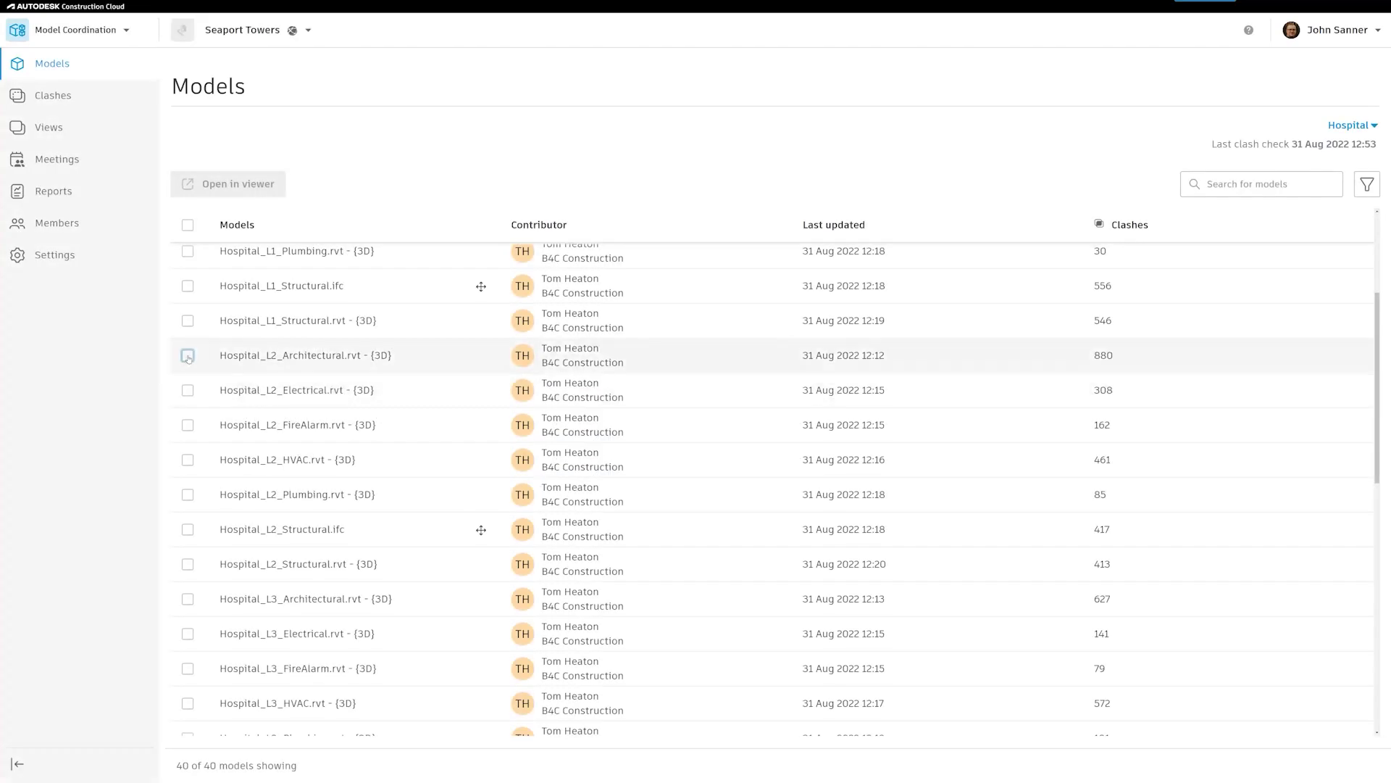
Select the Hospital_L2 Architectural, fire alarm and HVAC models together
click(187, 355)
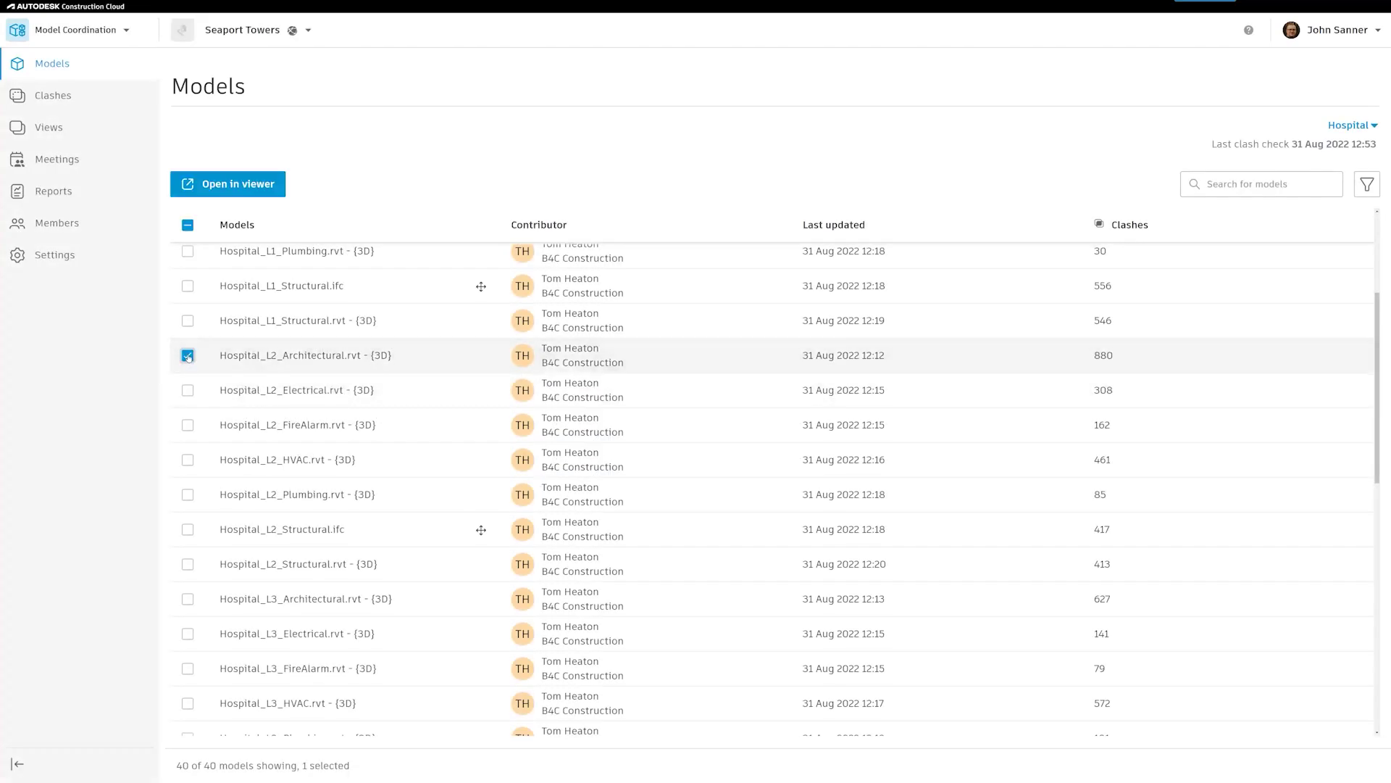
click(187, 425)
click(187, 459)
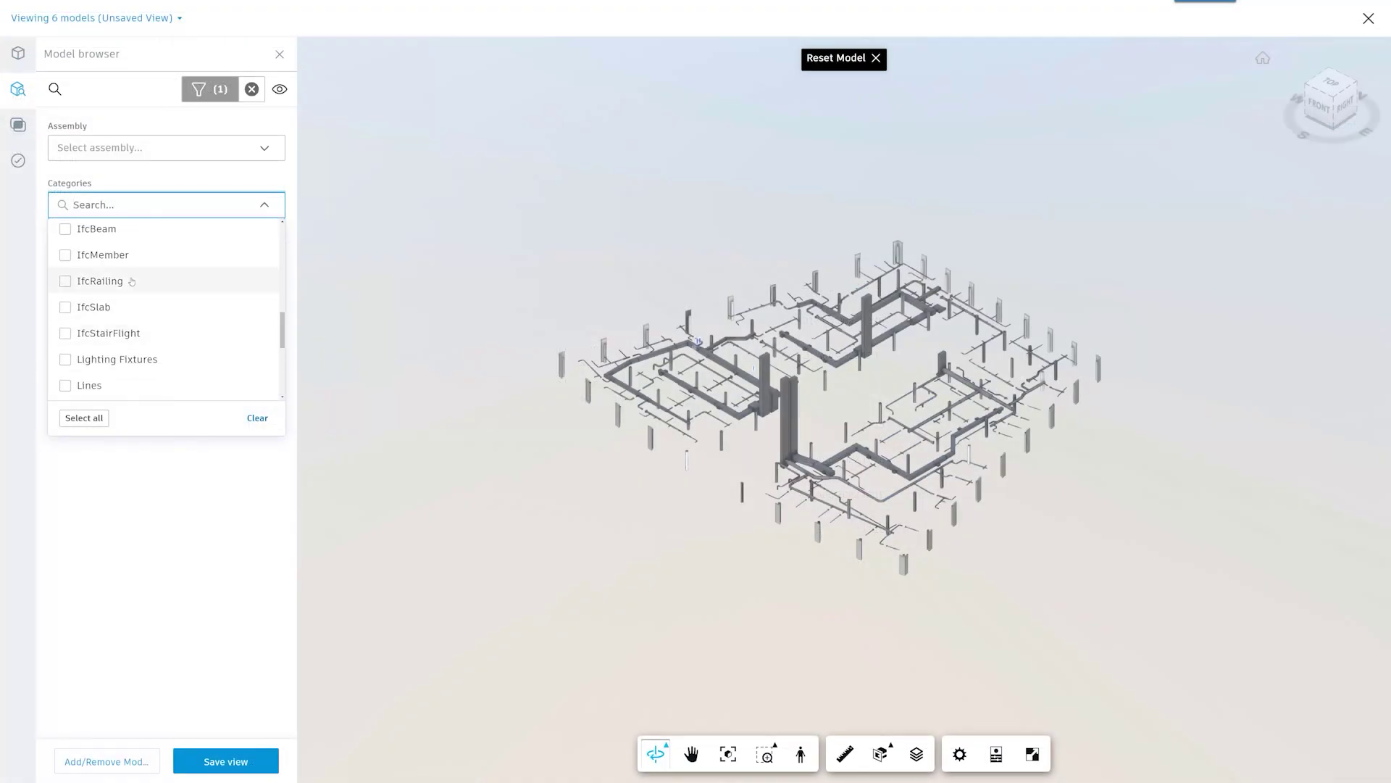
Check IfcBeam in the category filter so the beams appear in the model
click(64, 229)
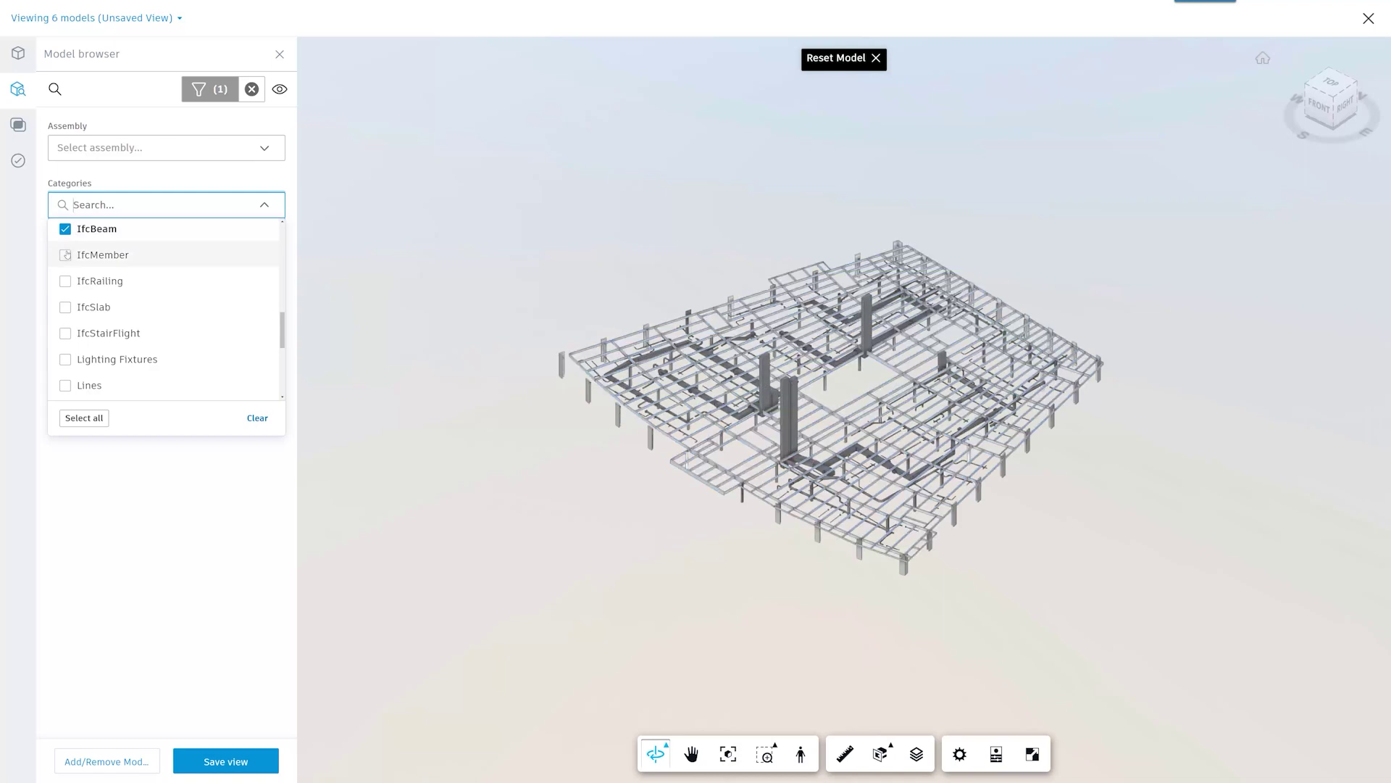
scroll(278, 349, down, 2)
scroll(277, 348, down, 1)
Show mechanical equipment, then limit clashes to the Mech Duct & Equipment, Steel, Walls view's 218 groups
click(64, 318)
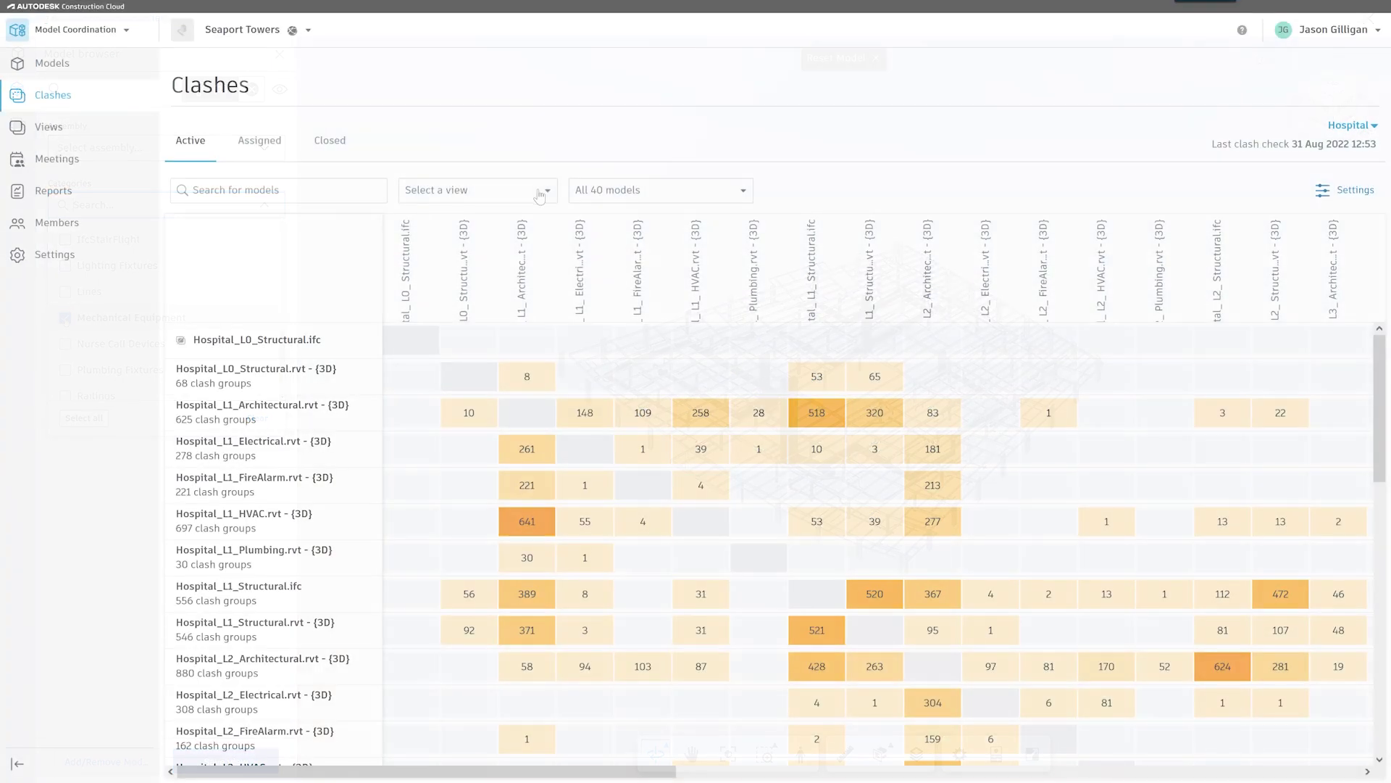
click(546, 192)
click(538, 270)
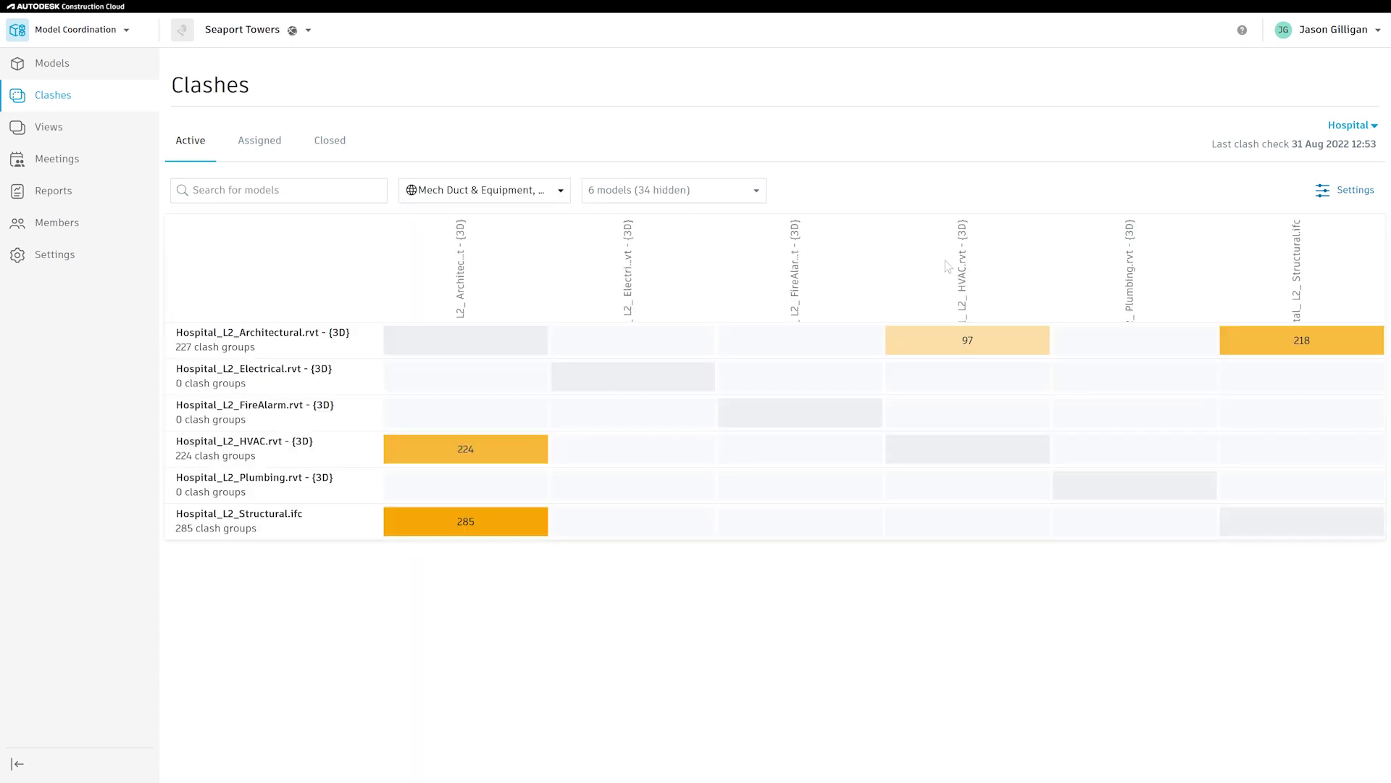
click(1297, 343)
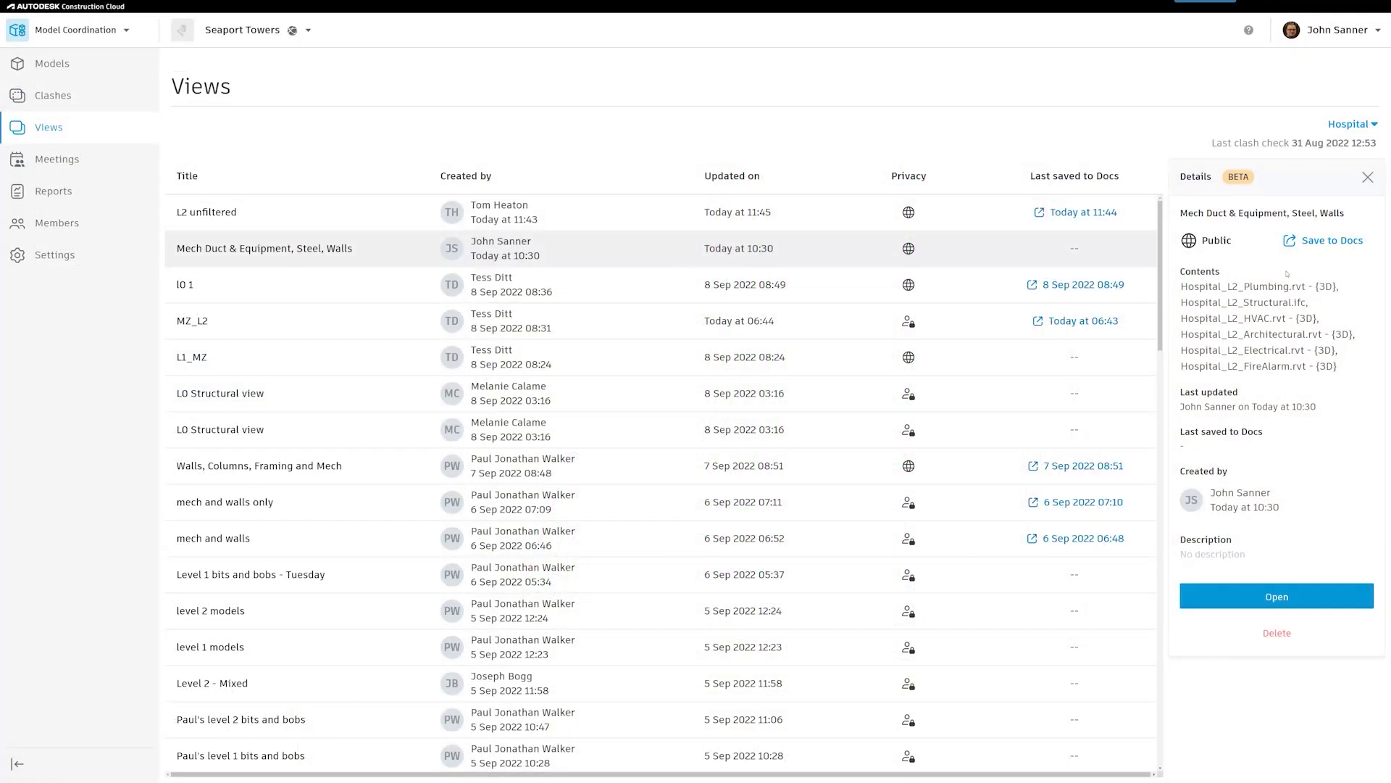
Save the view to Docs and open the saved Mech Duct view file in the viewer
click(1320, 243)
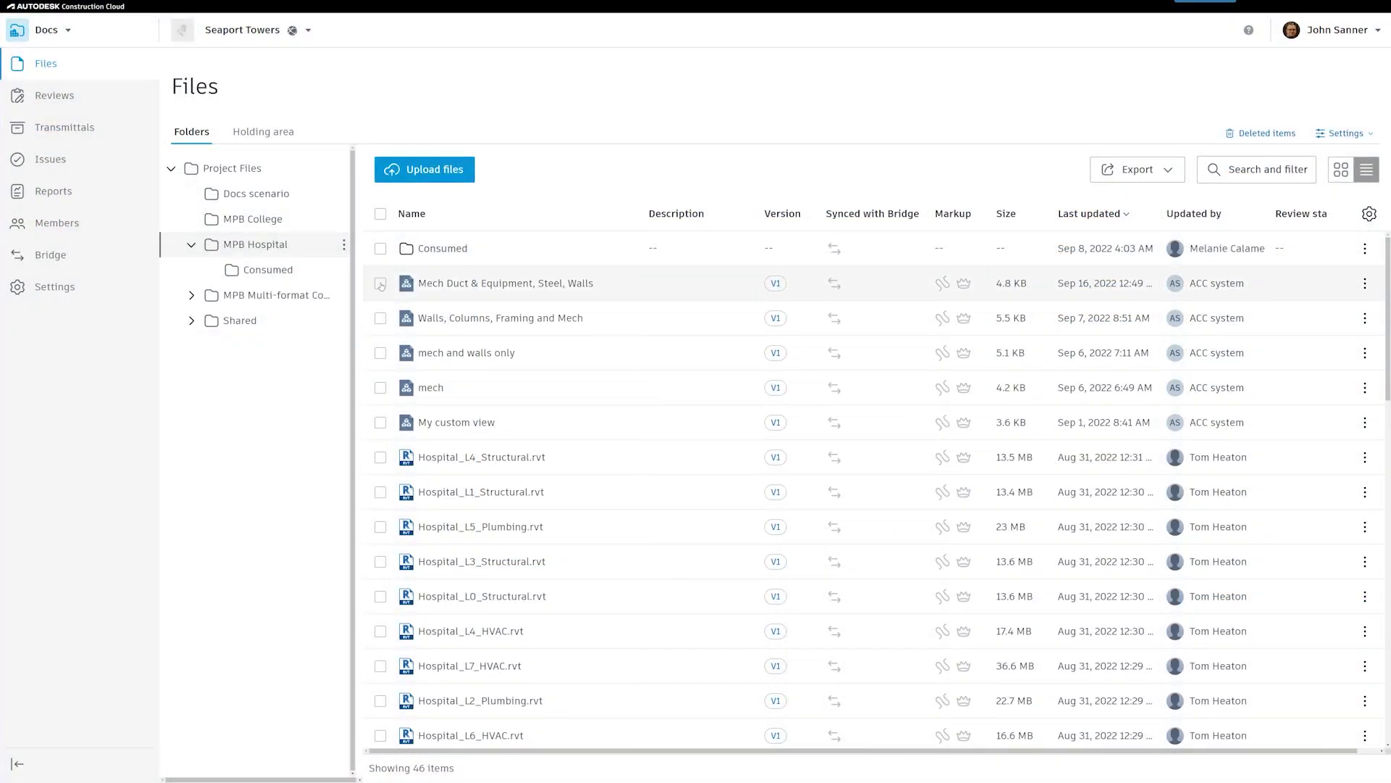
click(381, 283)
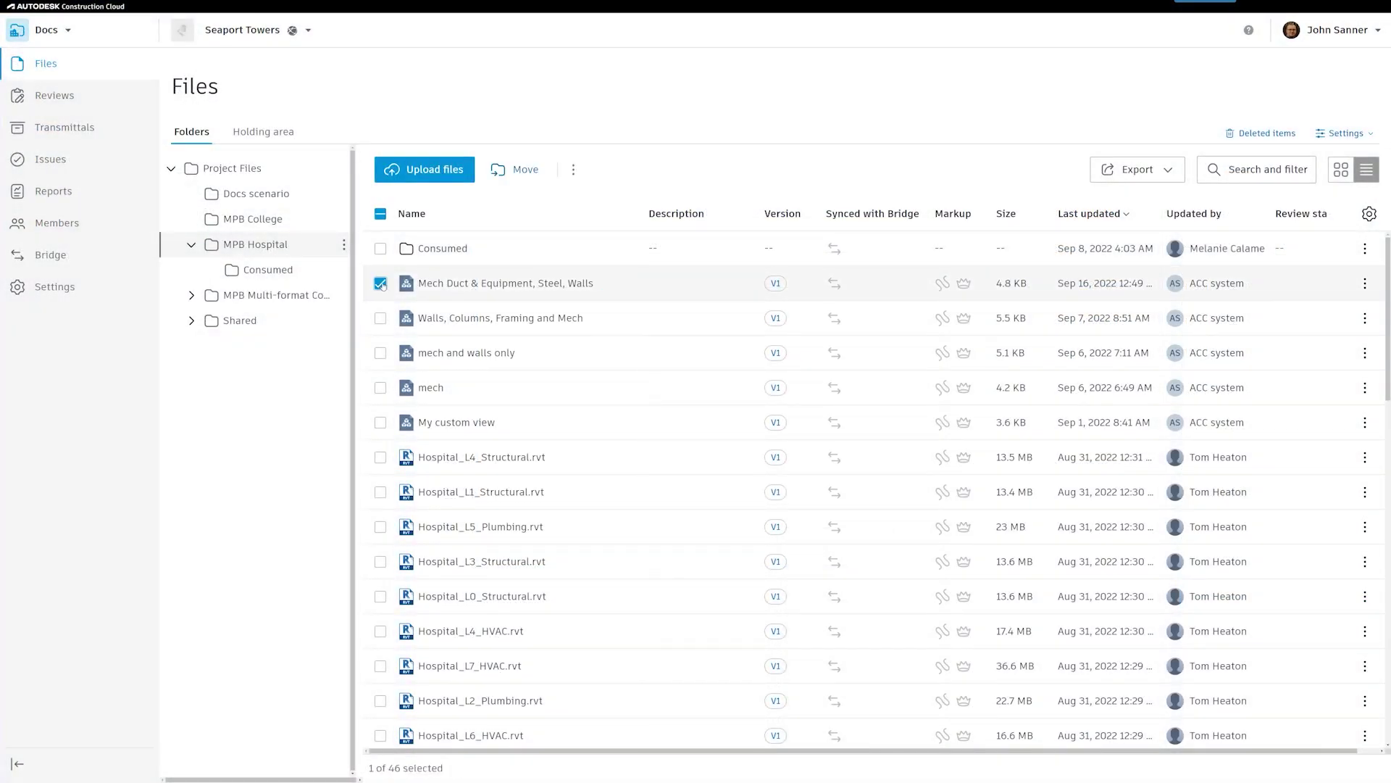
click(483, 284)
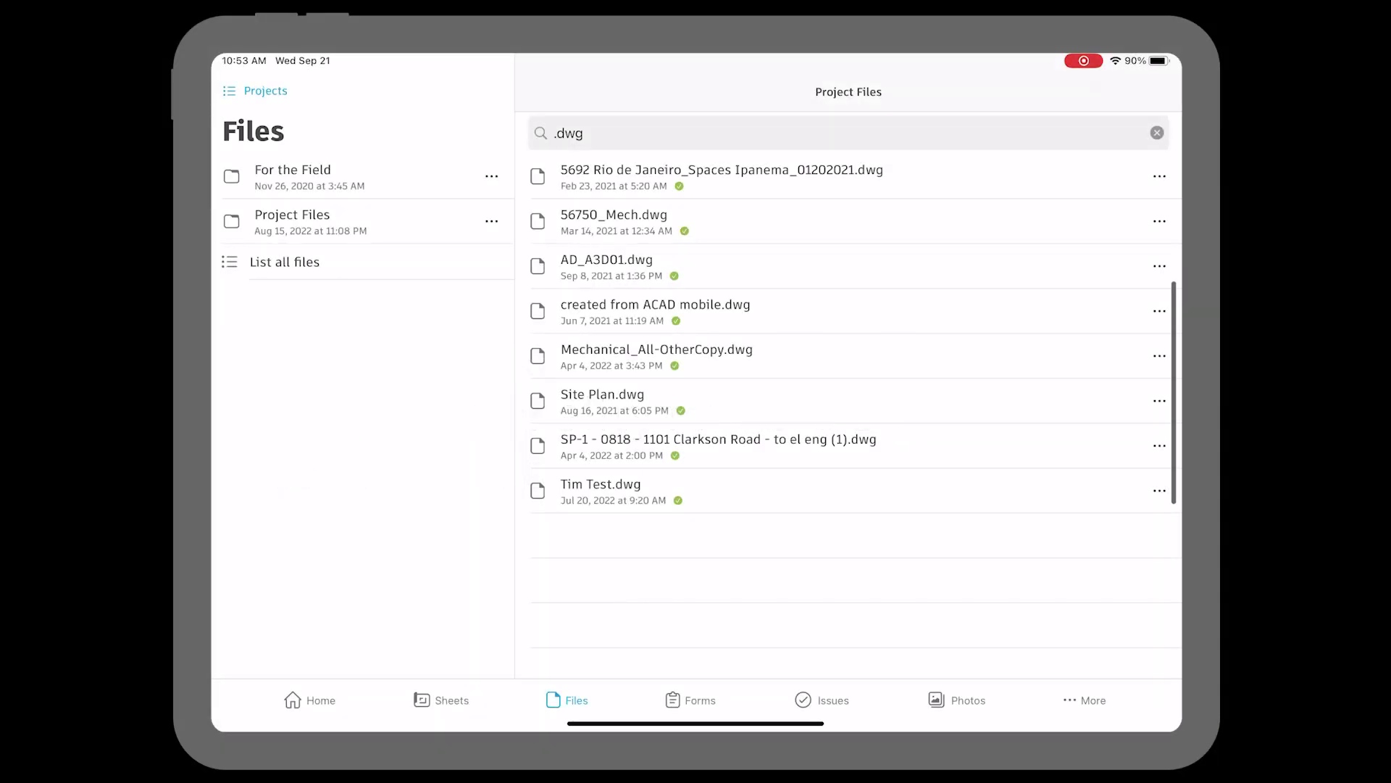
Open 56750_Mech.dwg and display its Views > 3D Views list
click(1084, 215)
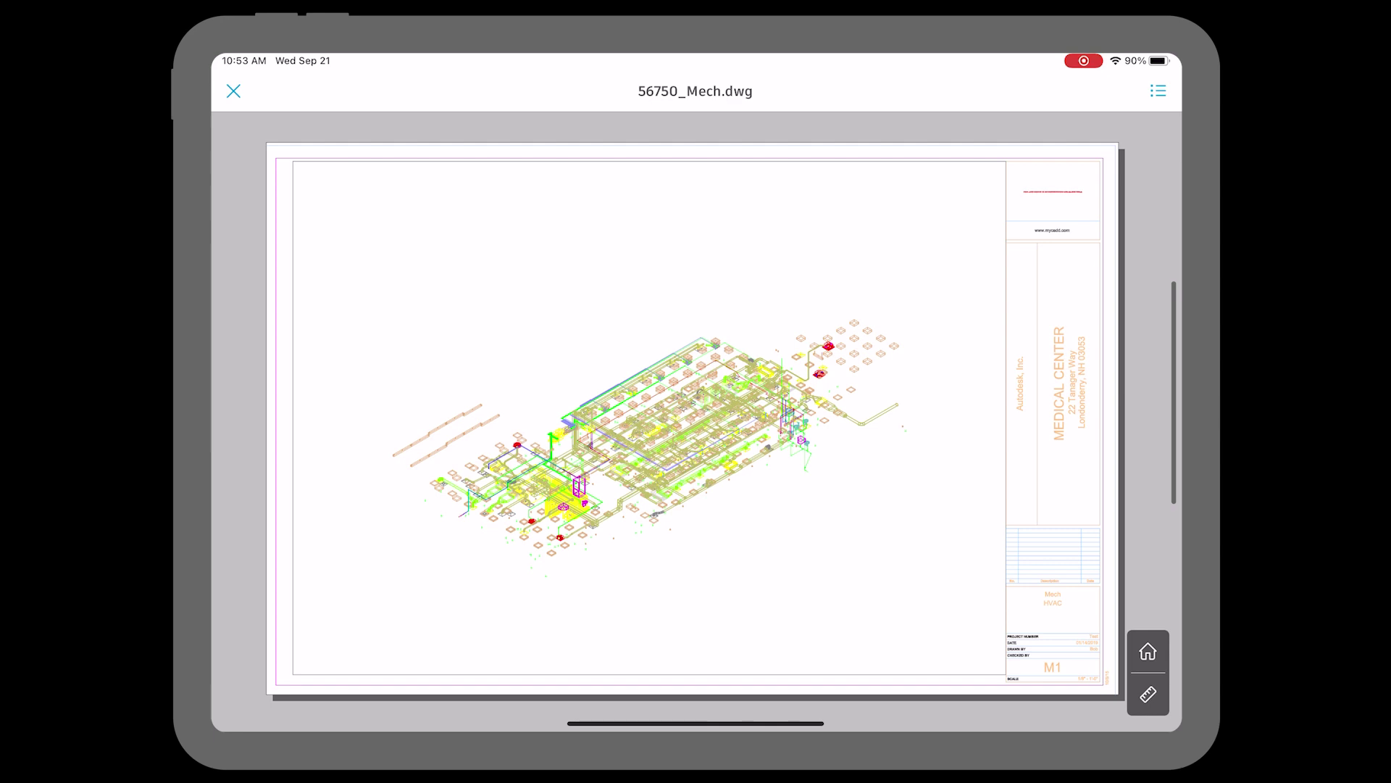
click(1158, 91)
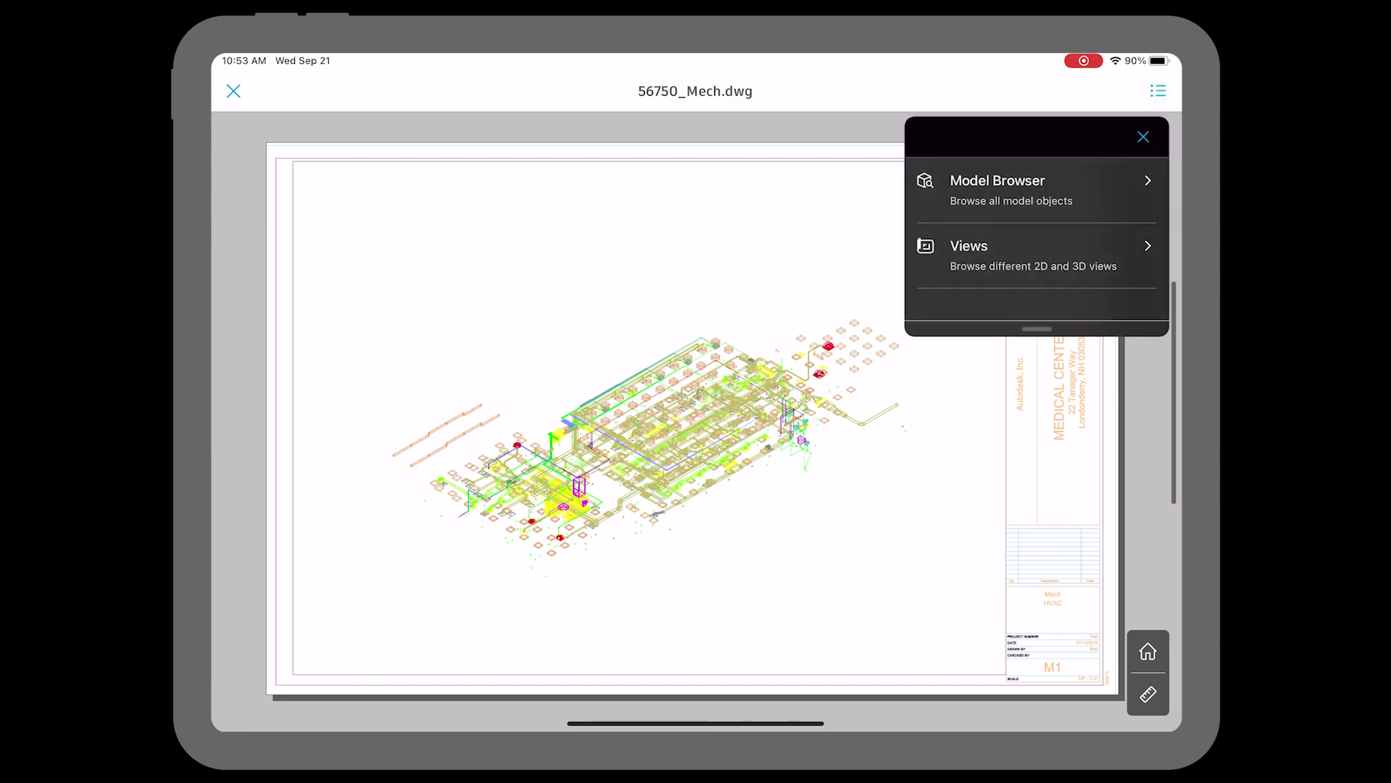
click(1034, 255)
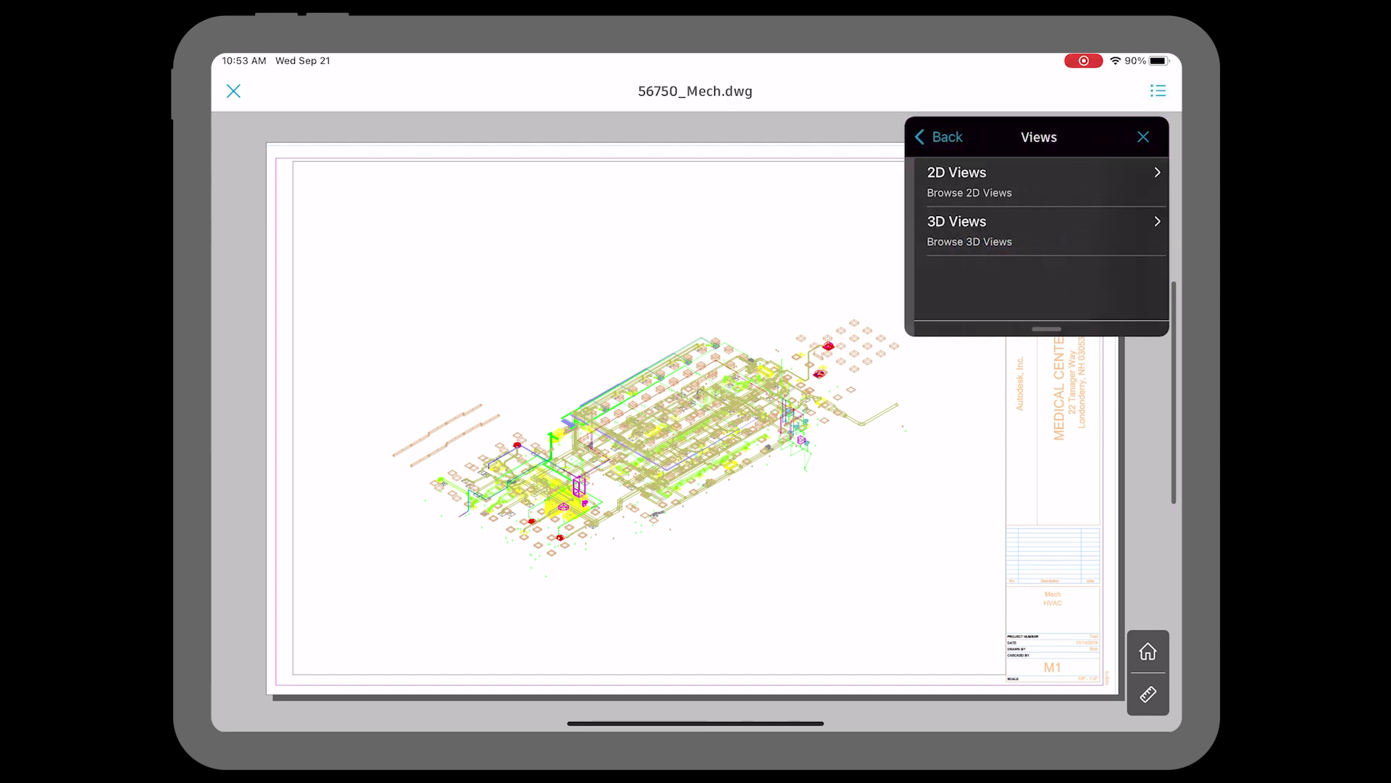
click(1109, 233)
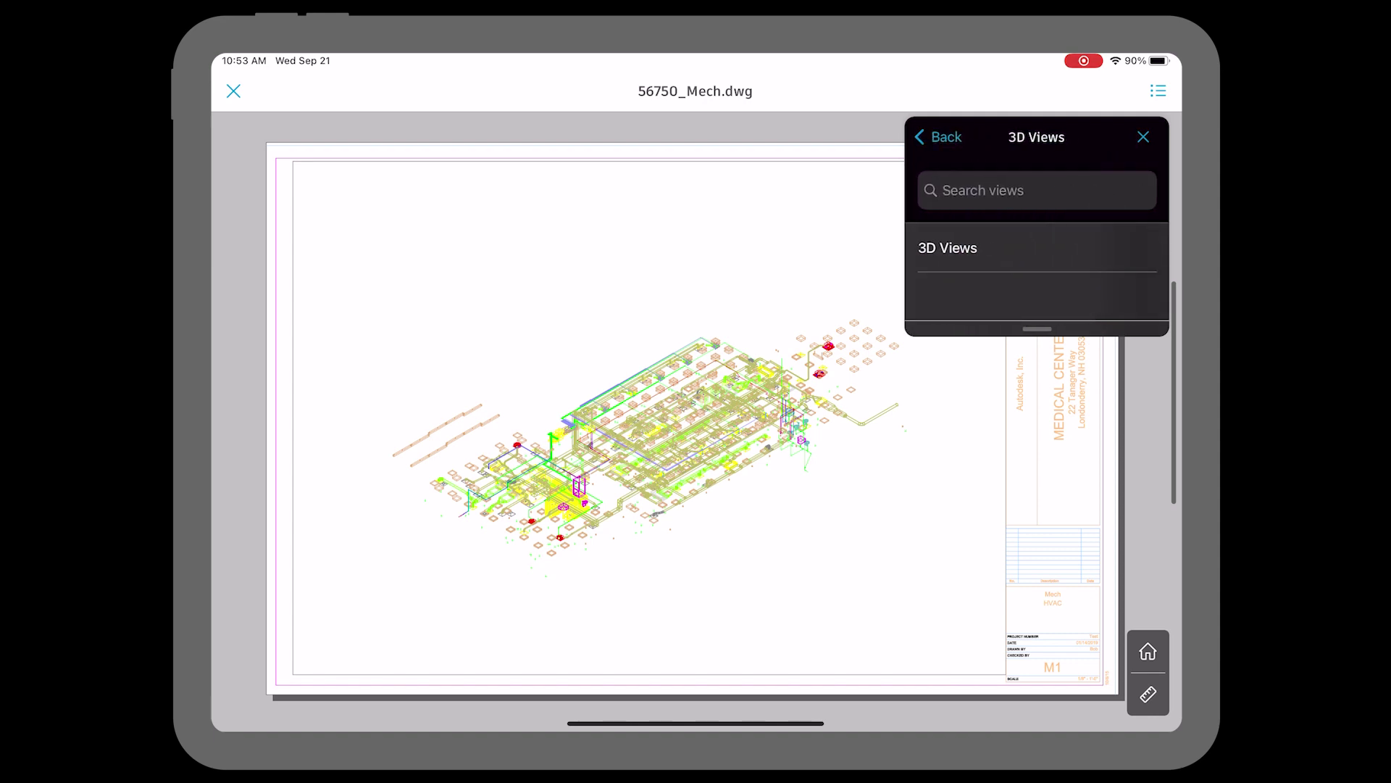
Load the drawing's 3D view, close the views list and zoom into the ductwork
click(1102, 246)
click(1143, 137)
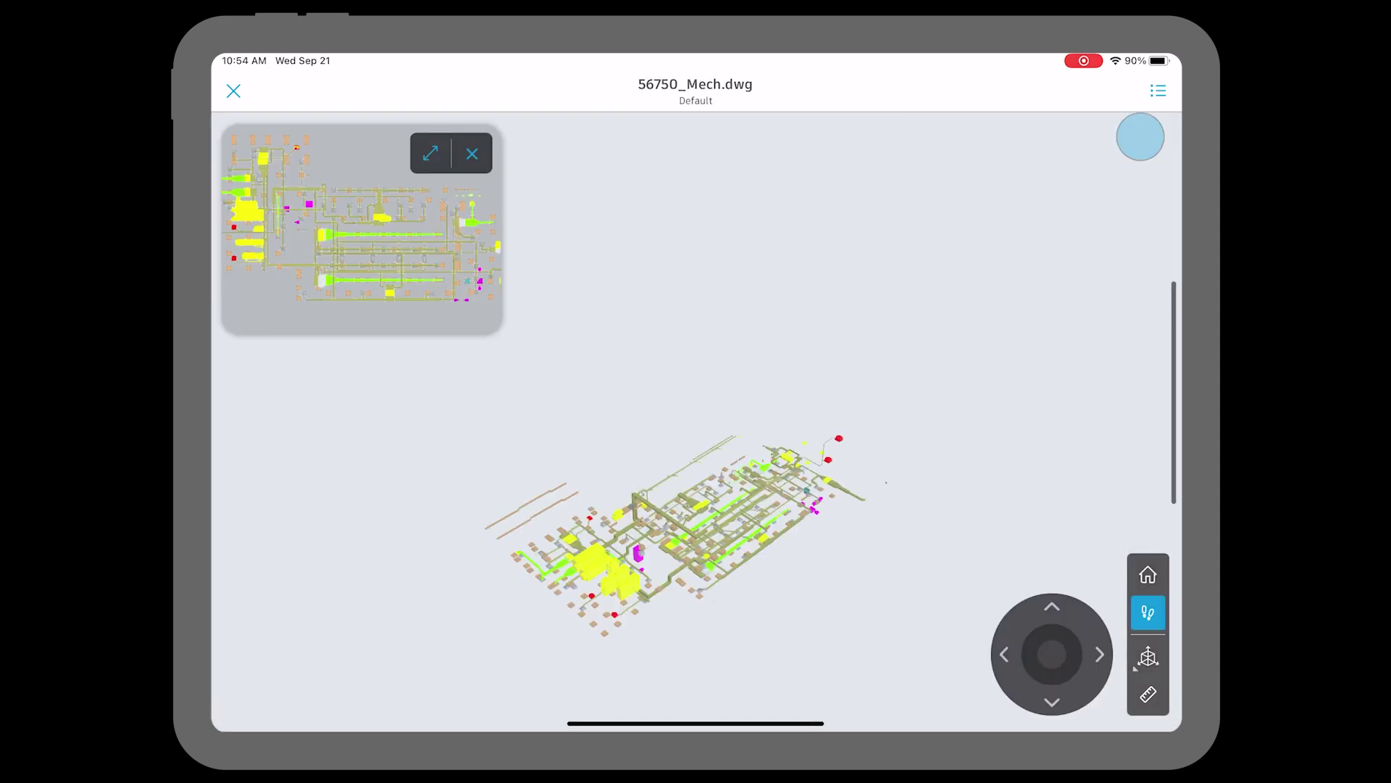
scroll(692, 522, up, 5)
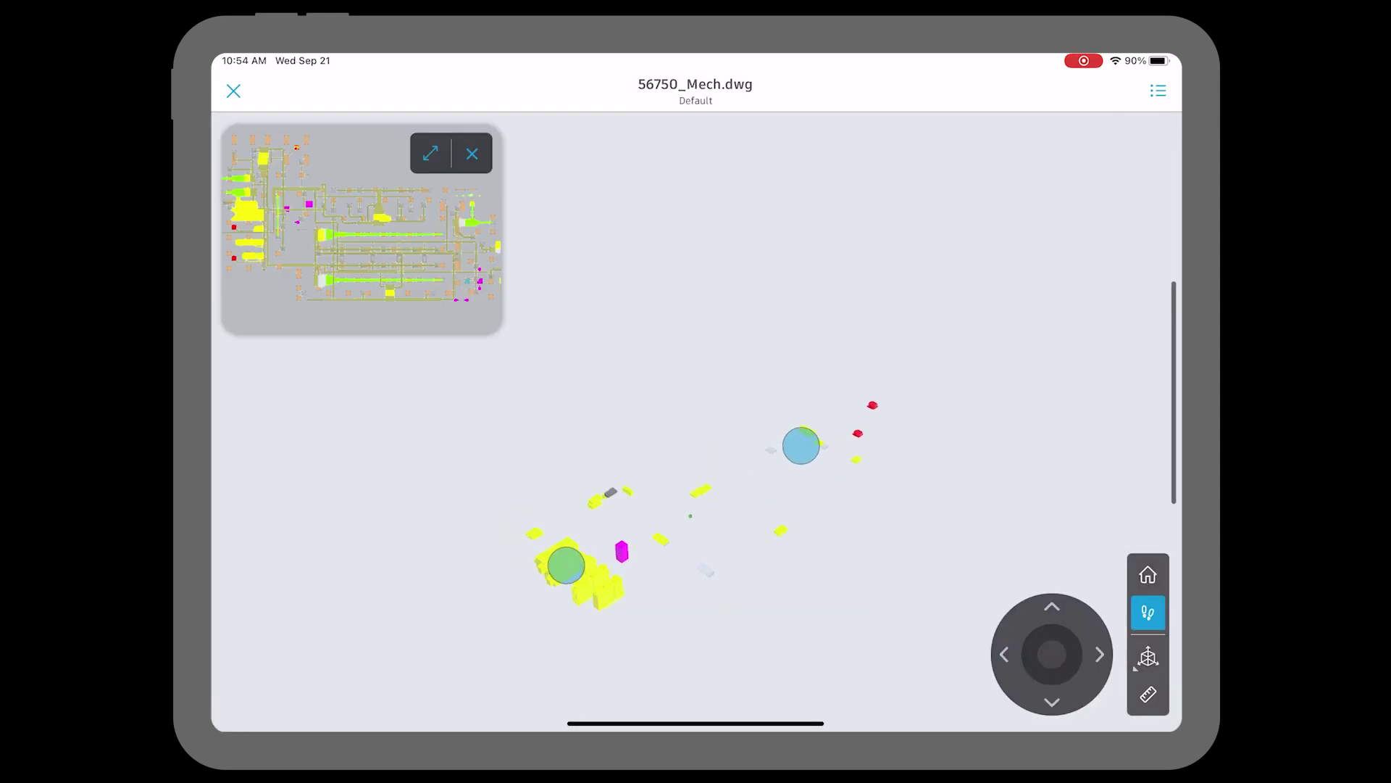
scroll(710, 532, up, 10)
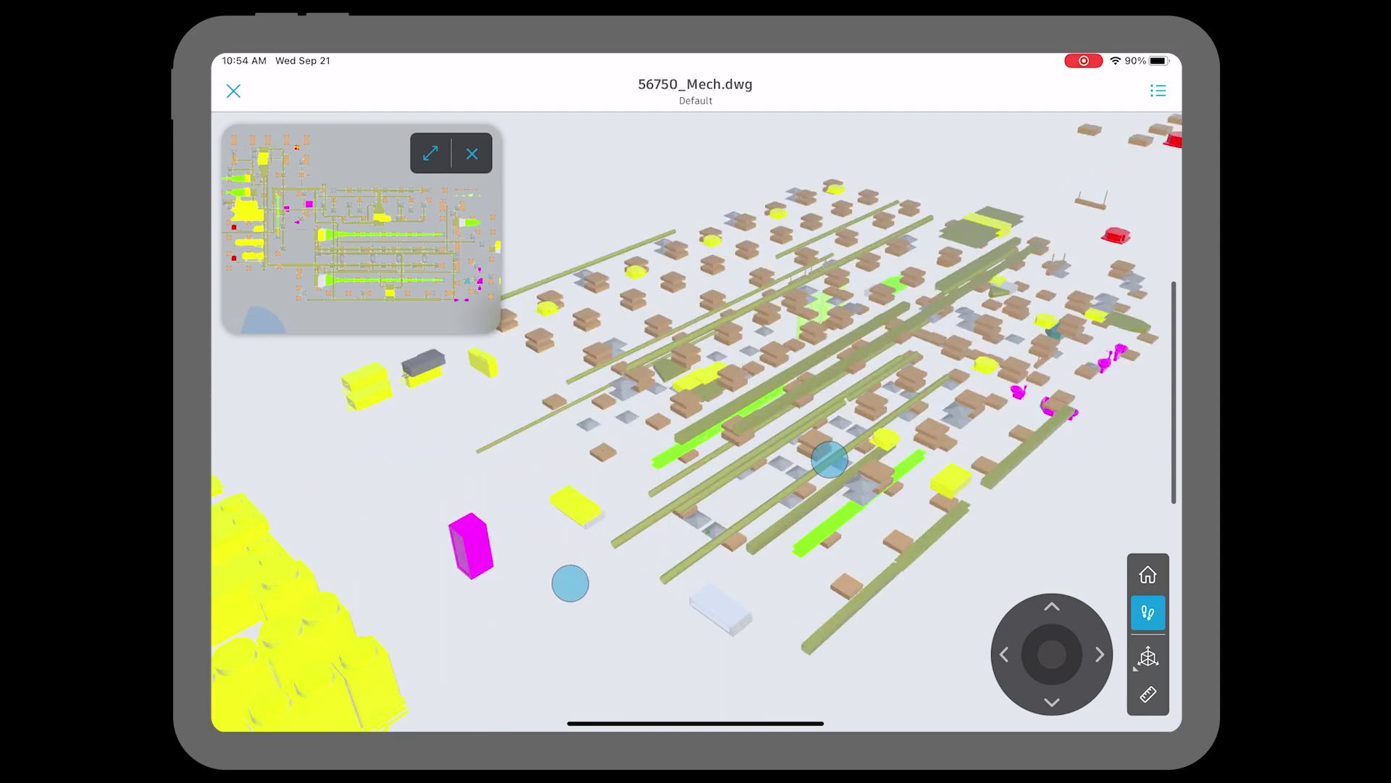
Walk forward through the ducts, select the yellow fitting and show its properties
drag(1052, 654, 1040, 587)
click(834, 651)
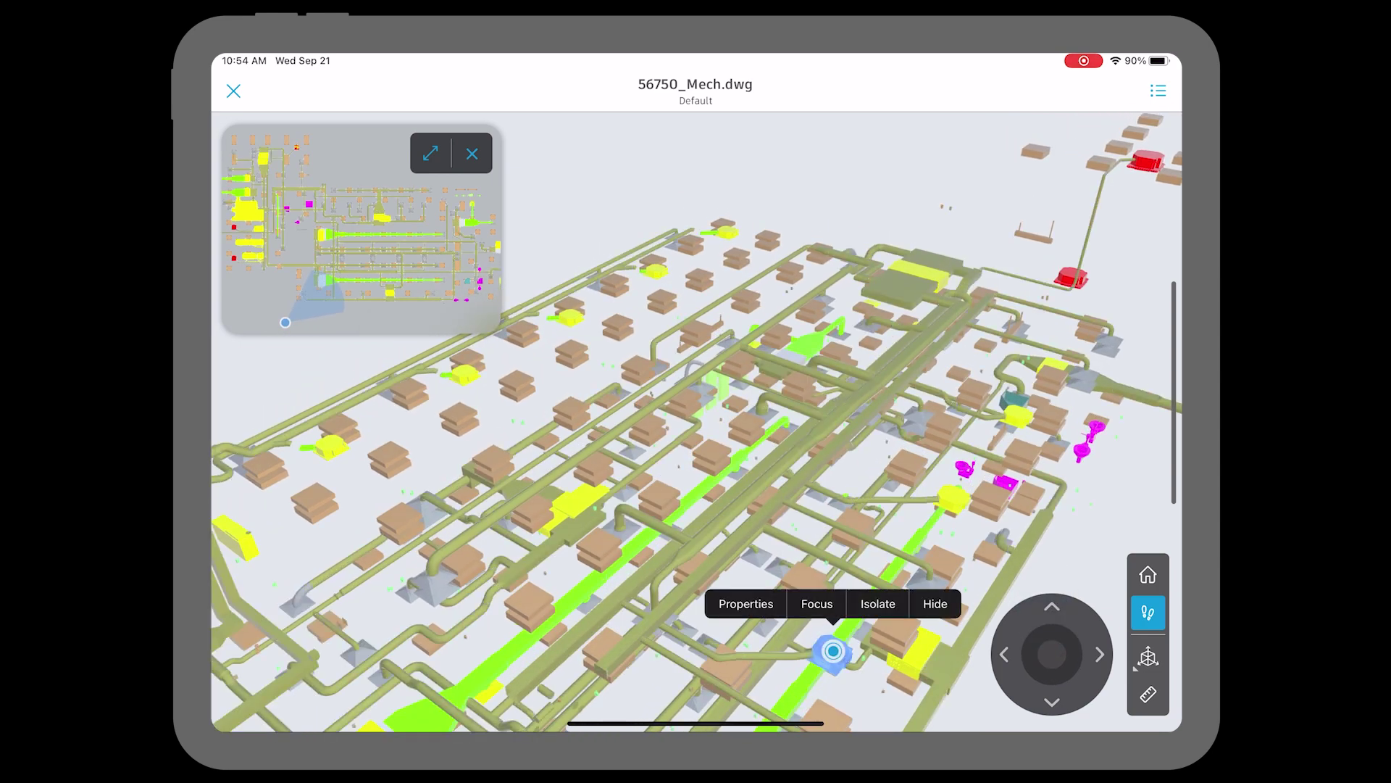
click(745, 603)
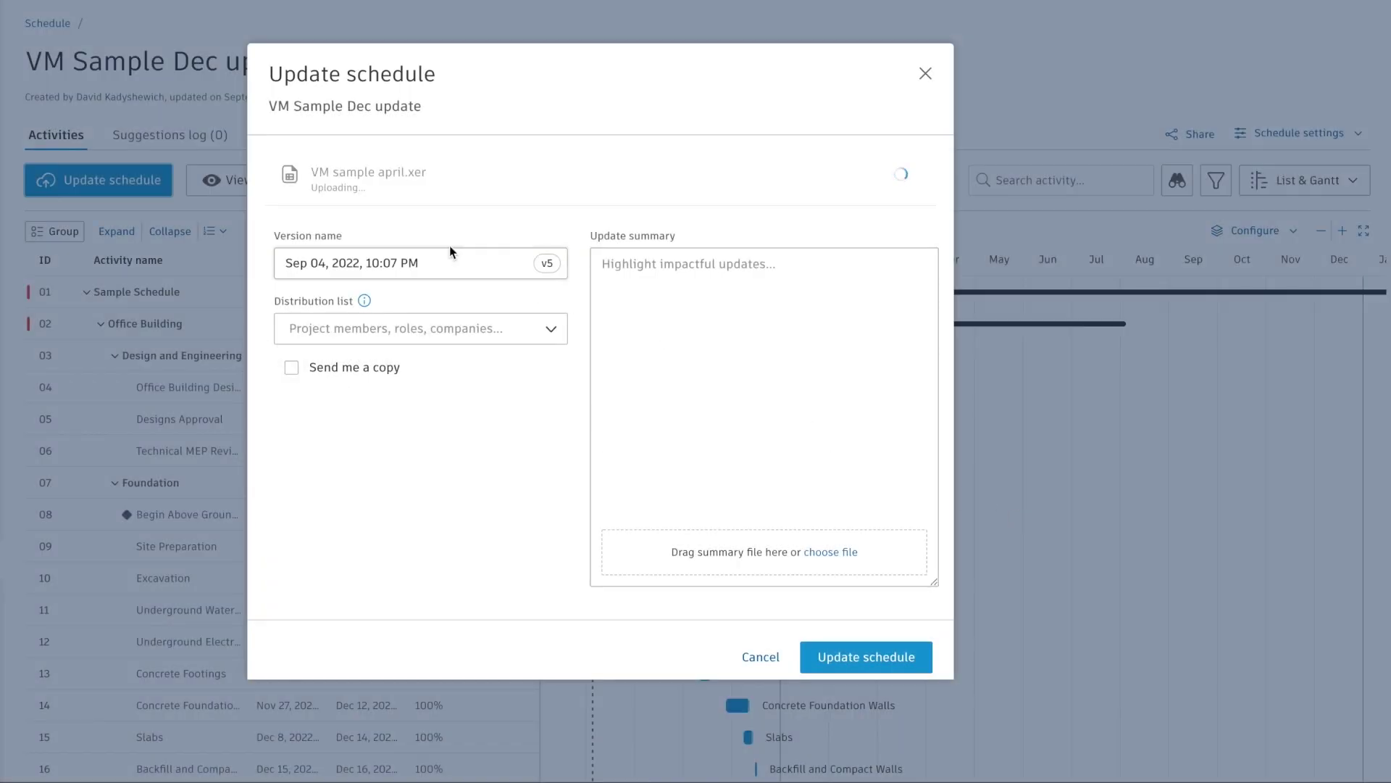
Name the update 'April Version' and distribute it to Architect and Subcontractor, with a copy to me
click(444, 256)
key(ctrl+a)
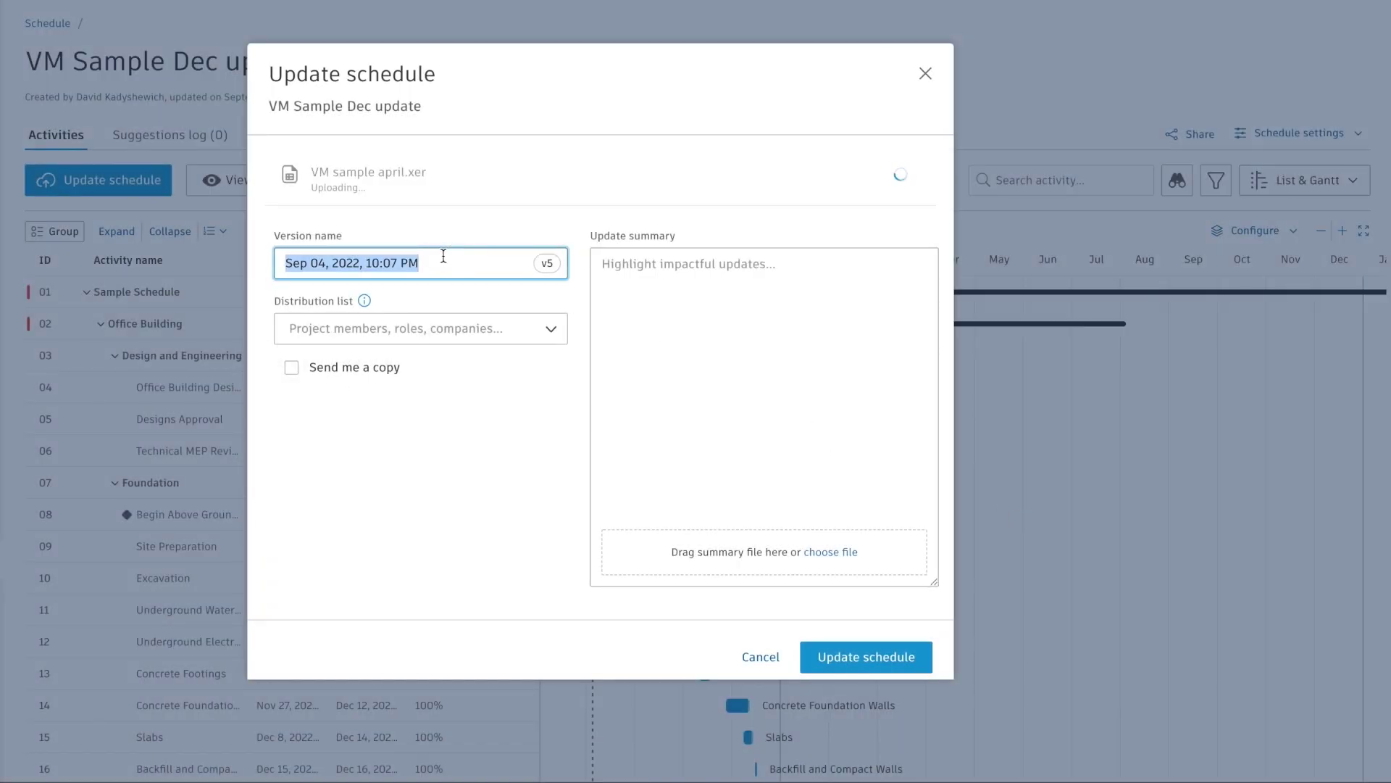
text(April Version)
click(305, 330)
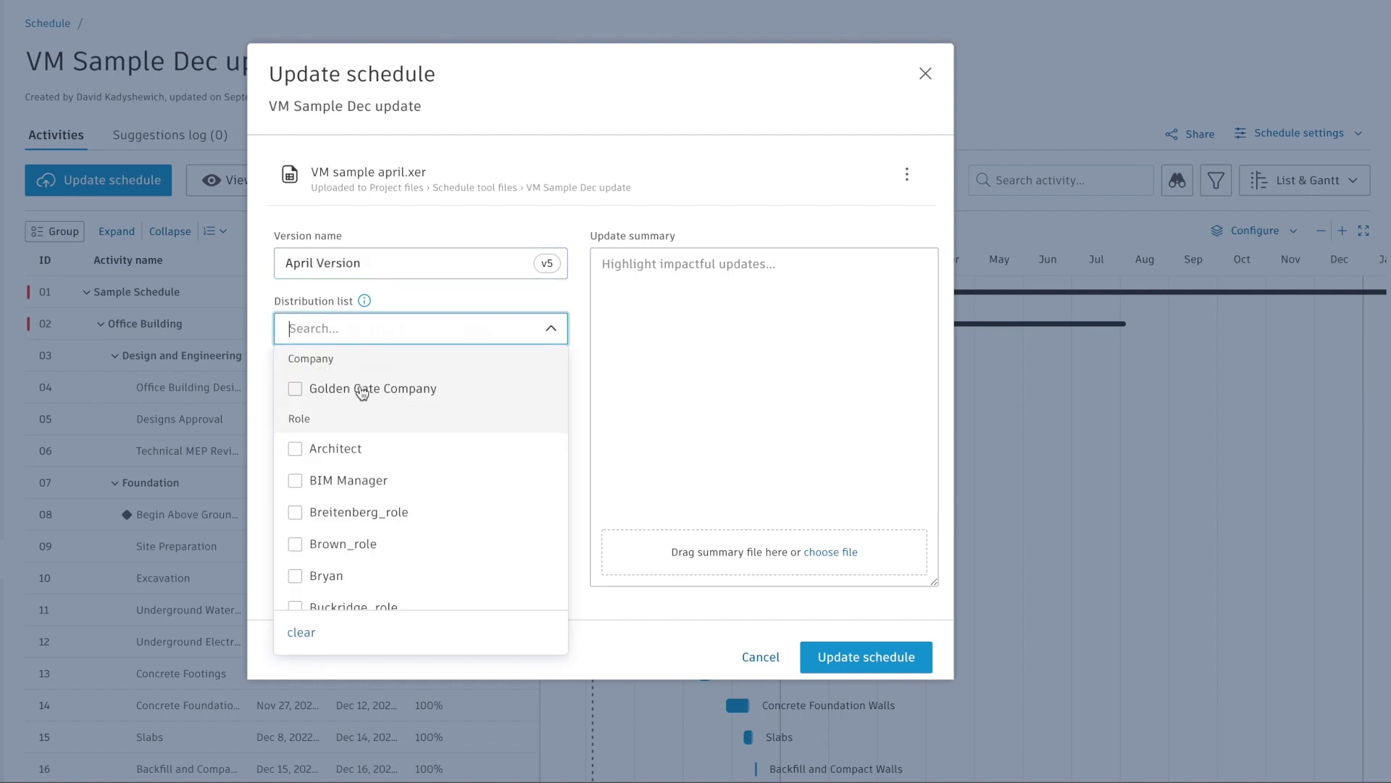
click(298, 450)
text(sub)
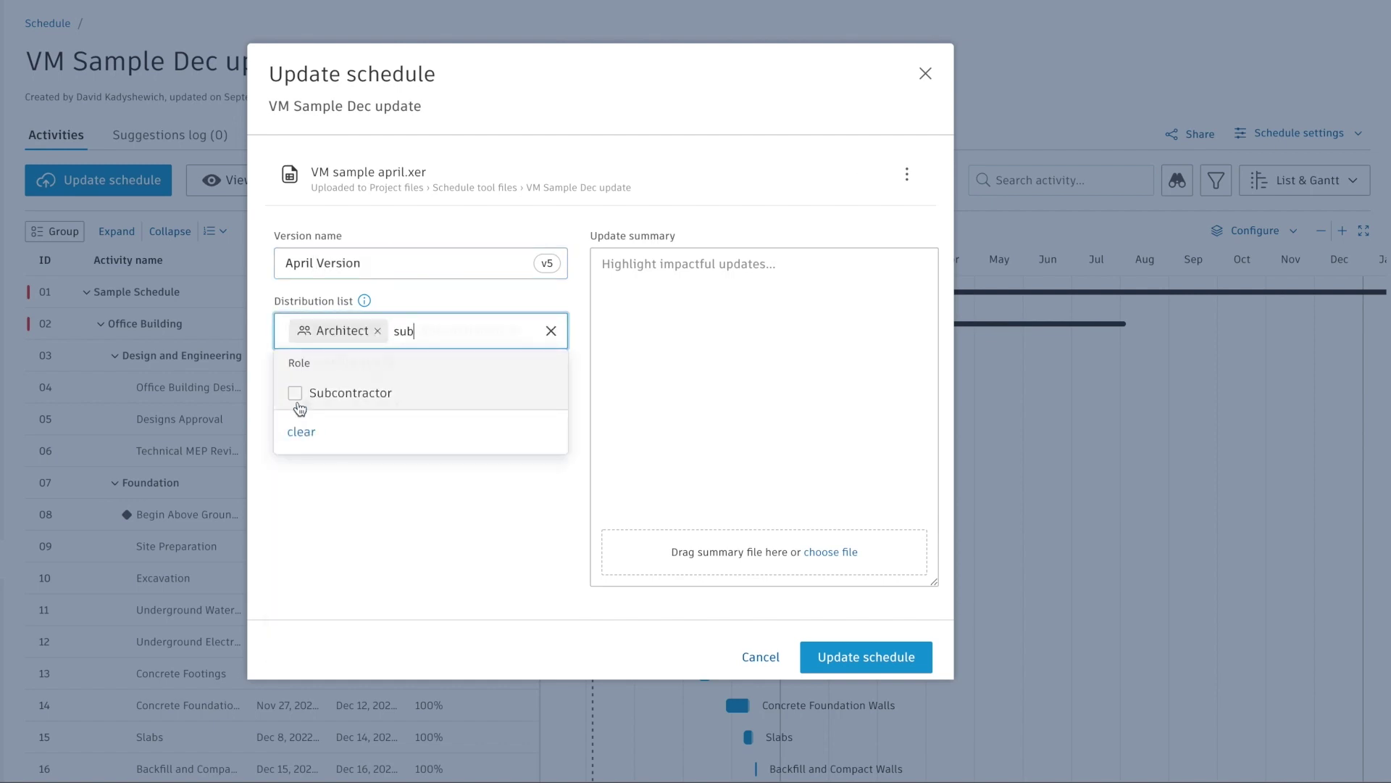
click(295, 393)
click(291, 401)
Paste the update summary, attach the April narrative PDF and publish the schedule update
click(639, 263)
text(Reflected changes due to last week's bad weather.  Saturdays will be used as makeup days to account for the required number of adverse weather days.  Field work is scheduled to start late due to delays in permitting issues, so we are getting a late start but still project to hit the Contractual Completion date of December 31, 2022 No contingency has been added to this baseline schedule as any inefficiencies between the work as planned and the work as performed can be mitigated through additional working hours or crews as needed)
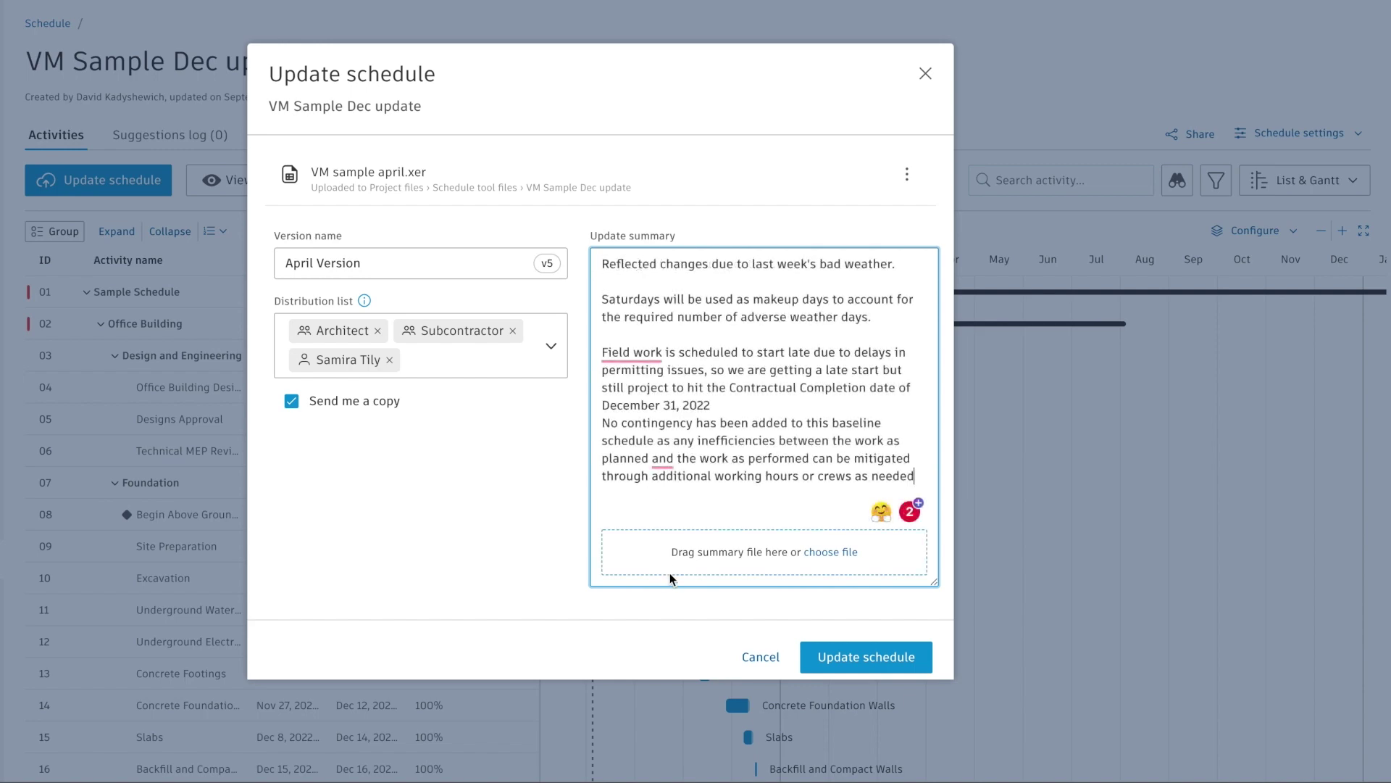
click(816, 548)
click(1004, 507)
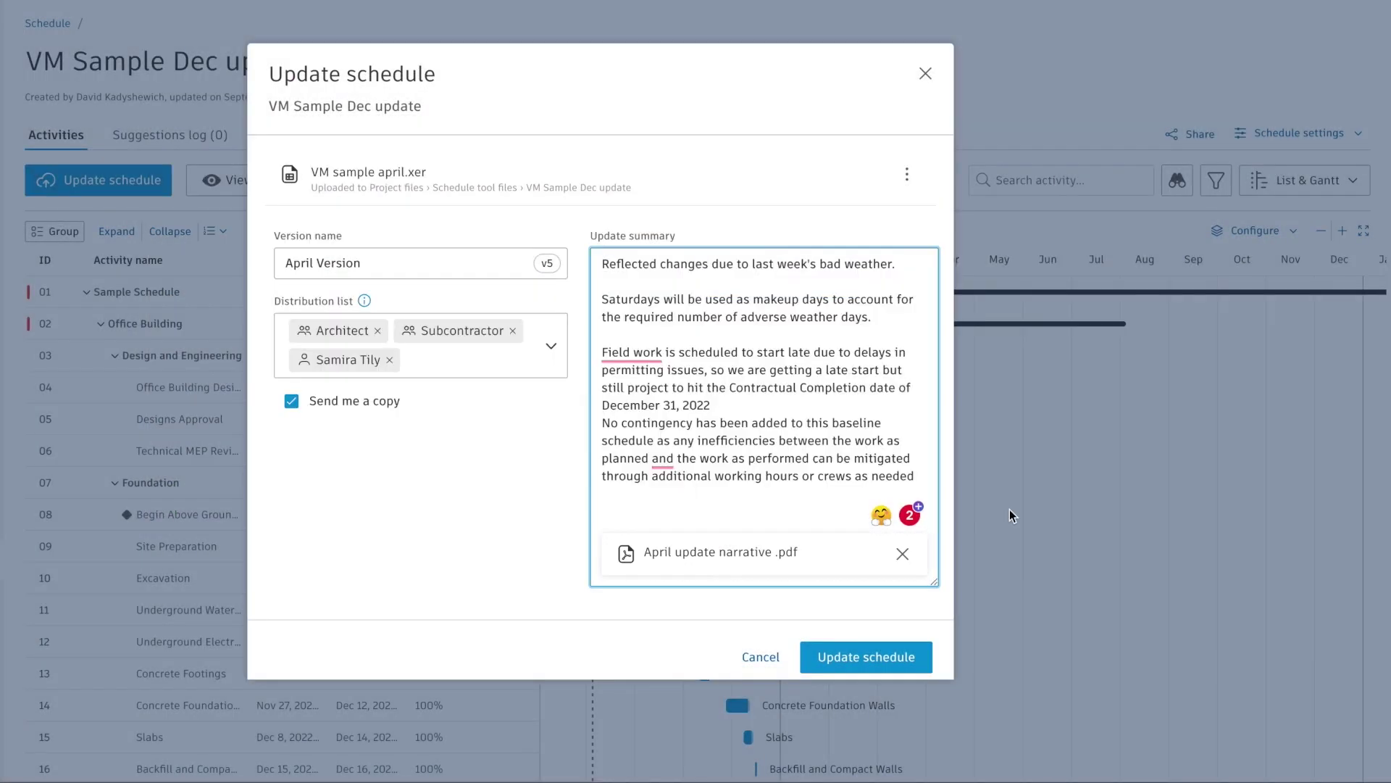
click(849, 660)
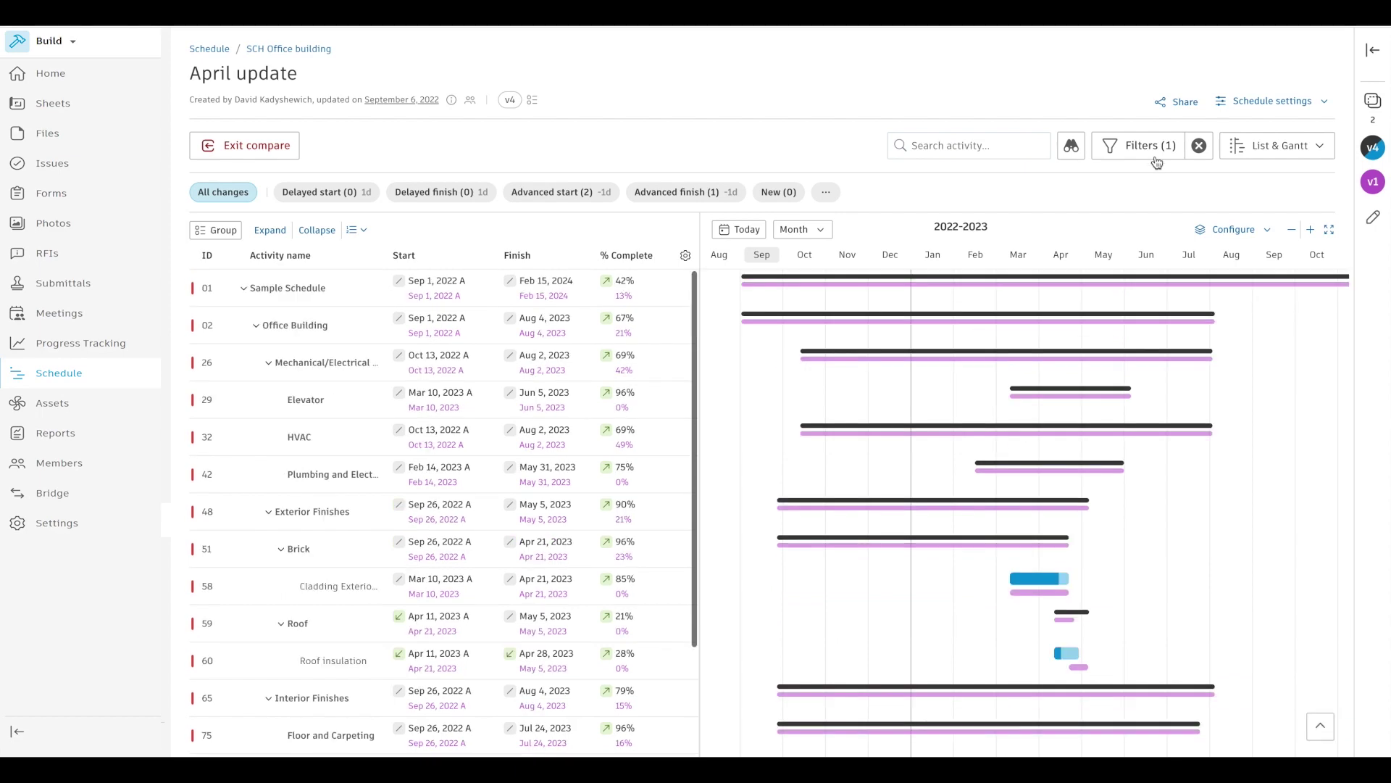
Clear the Critical filter and filter activities to Laborer-Construction and Design Engineer labor resources
click(1156, 161)
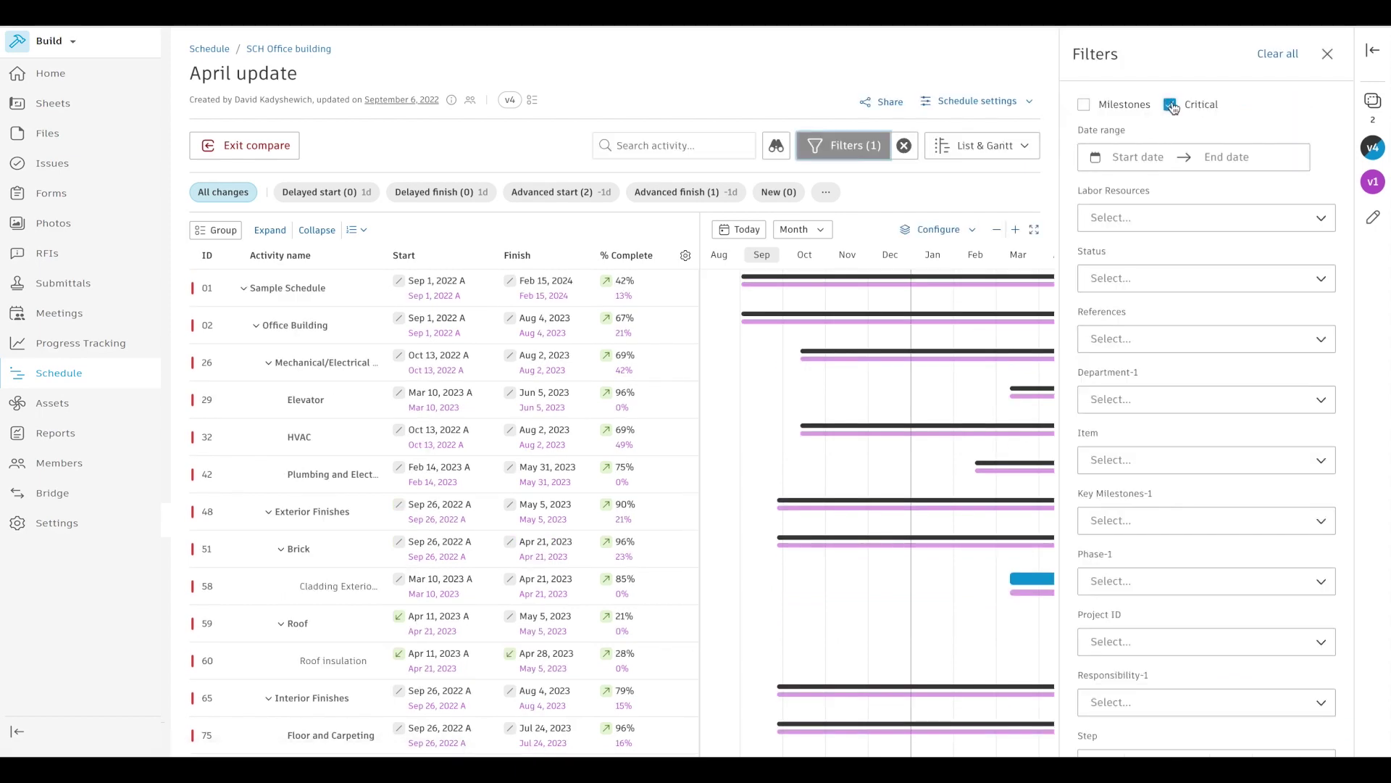
click(1171, 106)
click(1137, 210)
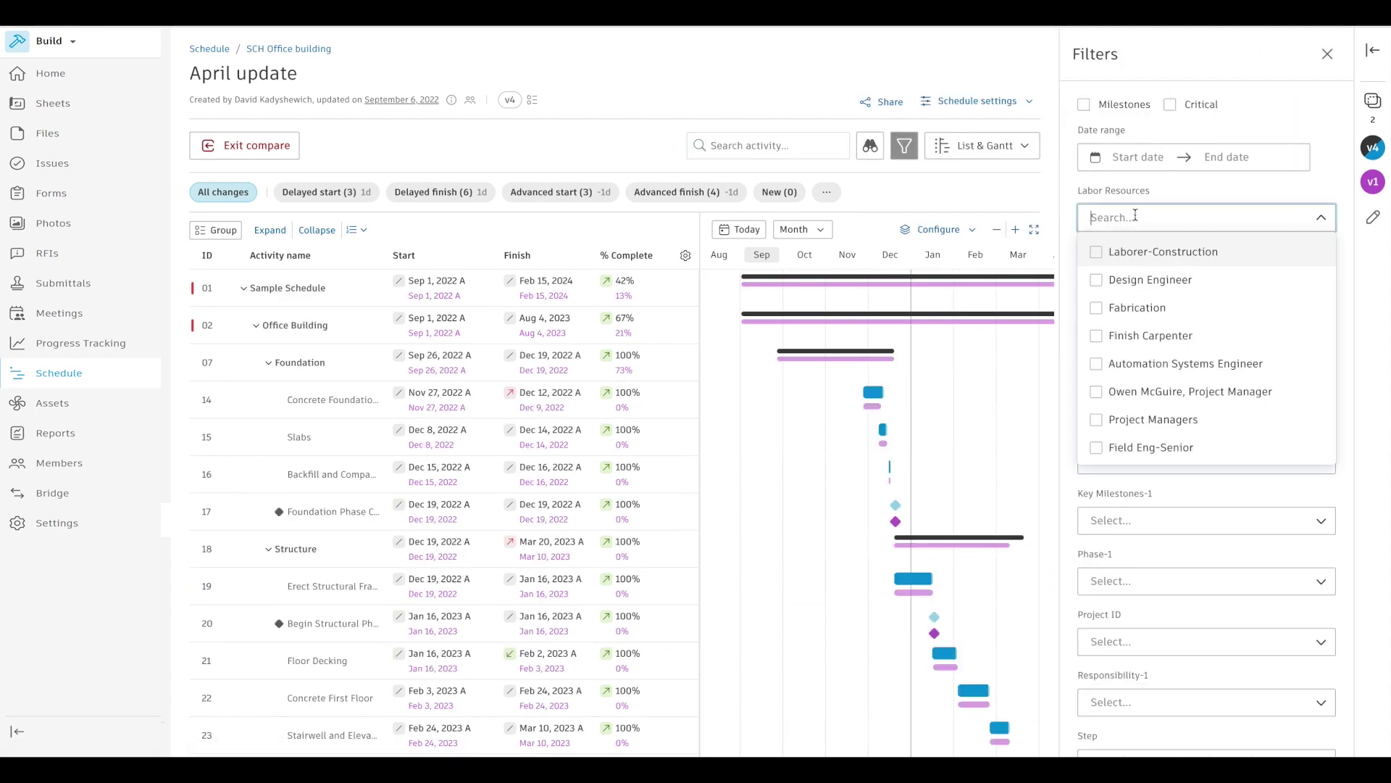
click(1117, 261)
click(1114, 281)
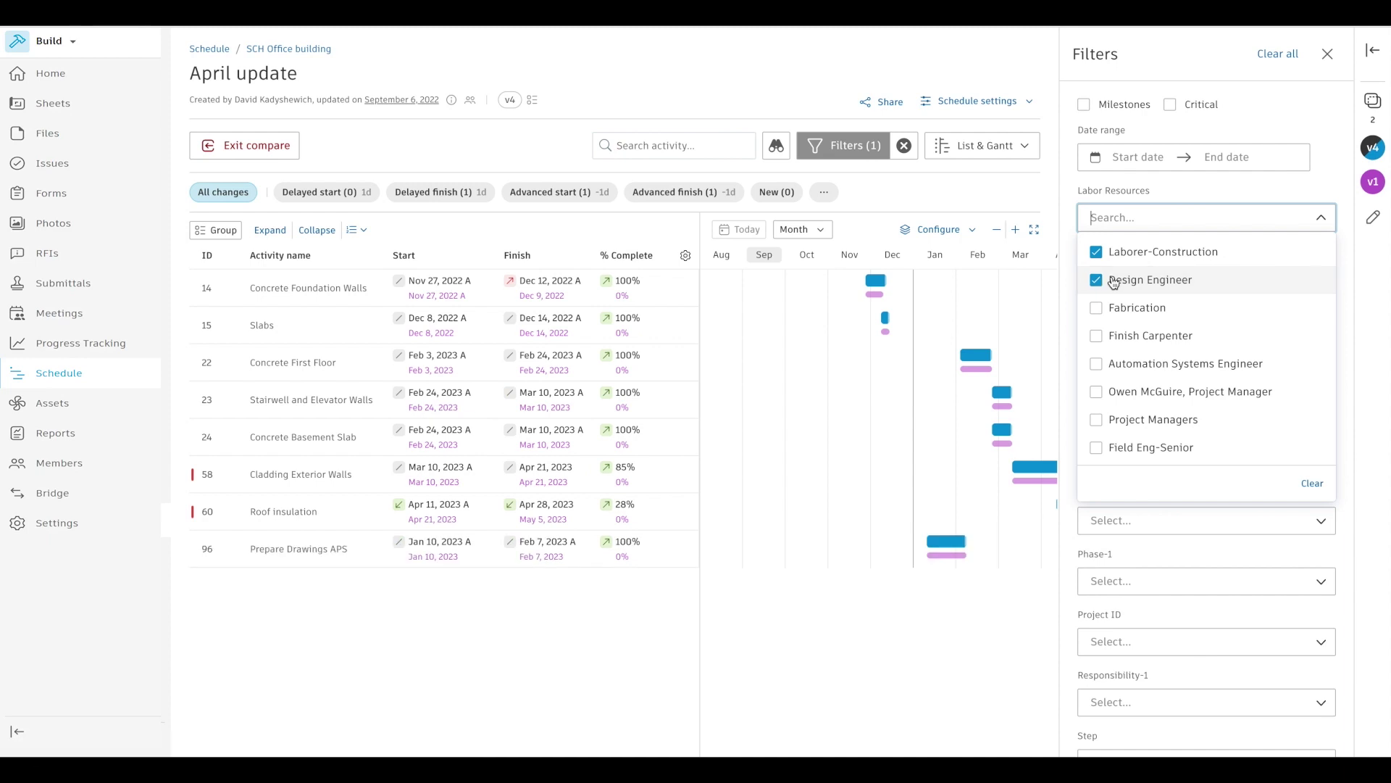
click(788, 107)
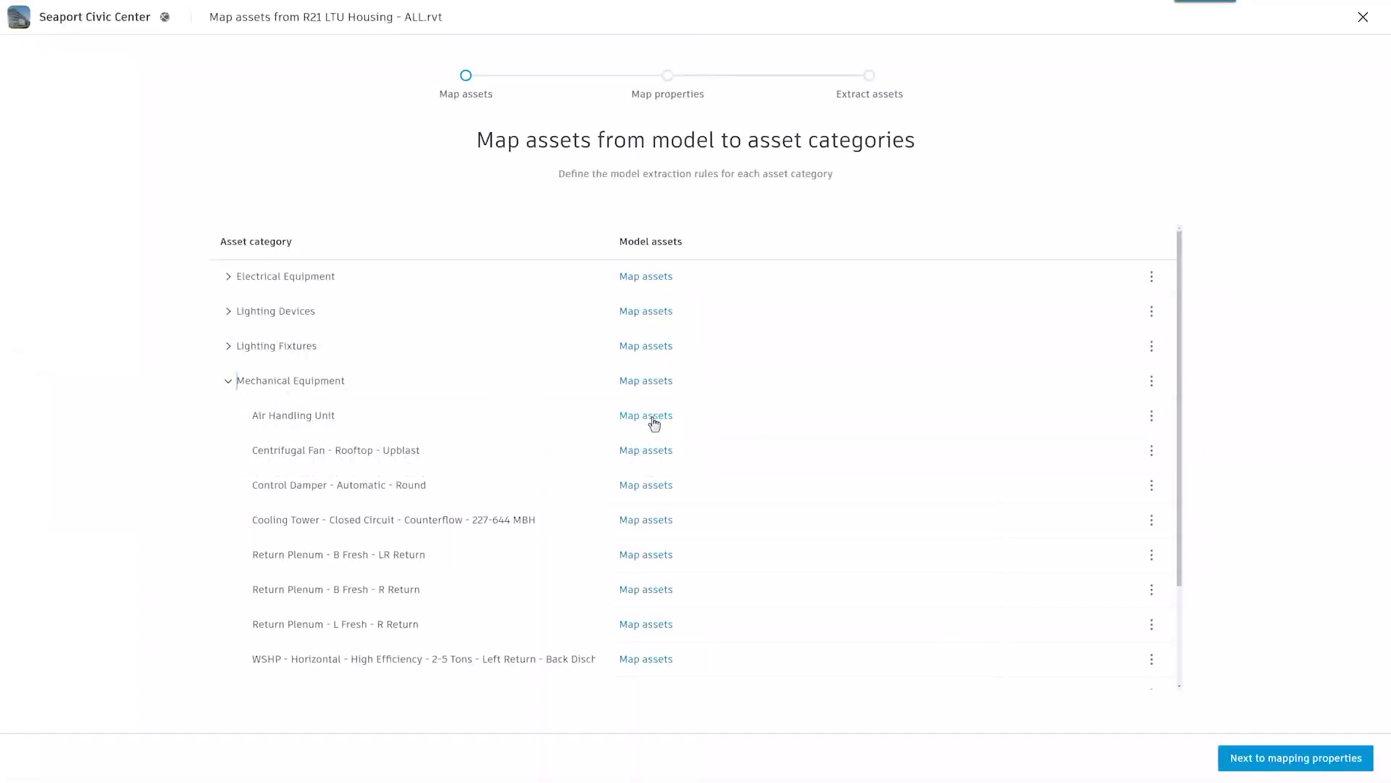
Map Air Handling Unit assets by Manufacturer Model Name equal to ERCH and preview the matching elements
click(655, 424)
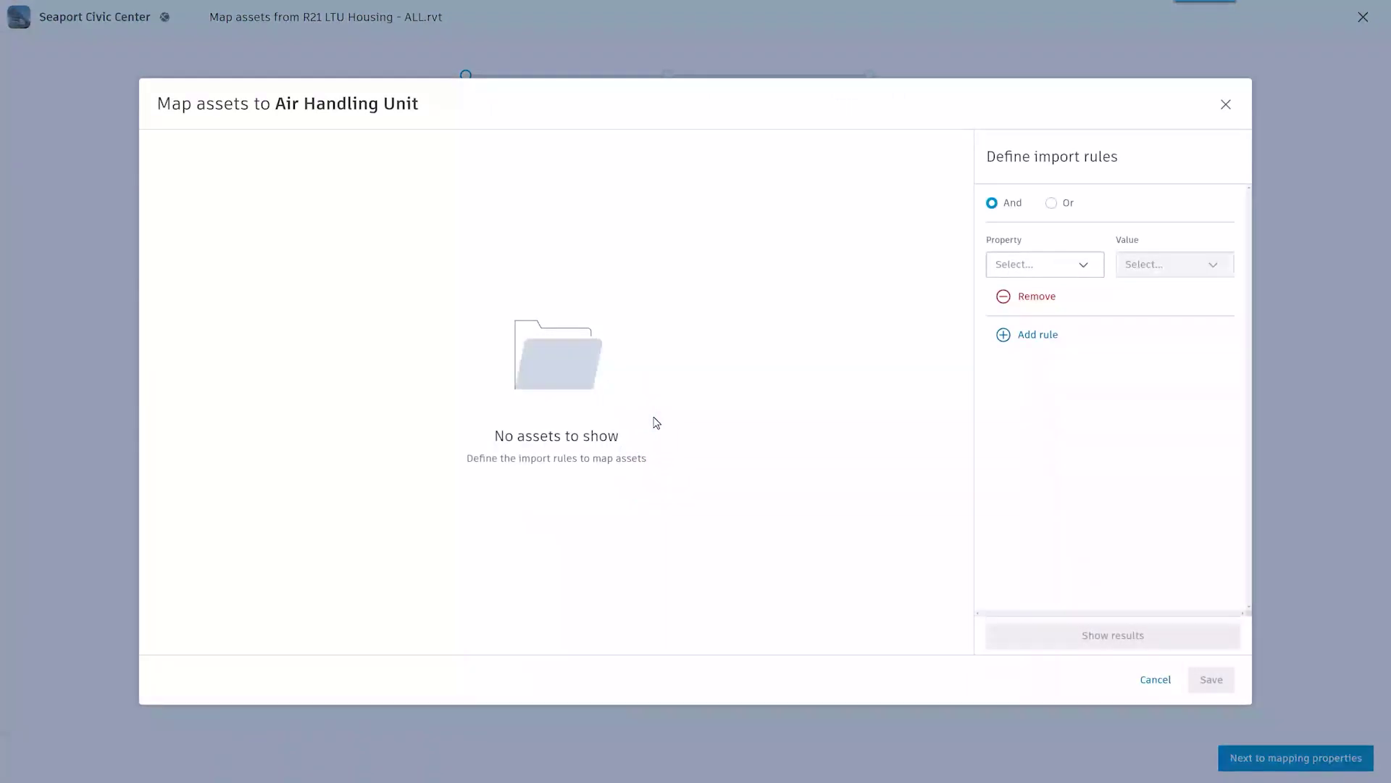
click(1084, 269)
text(Manuf)
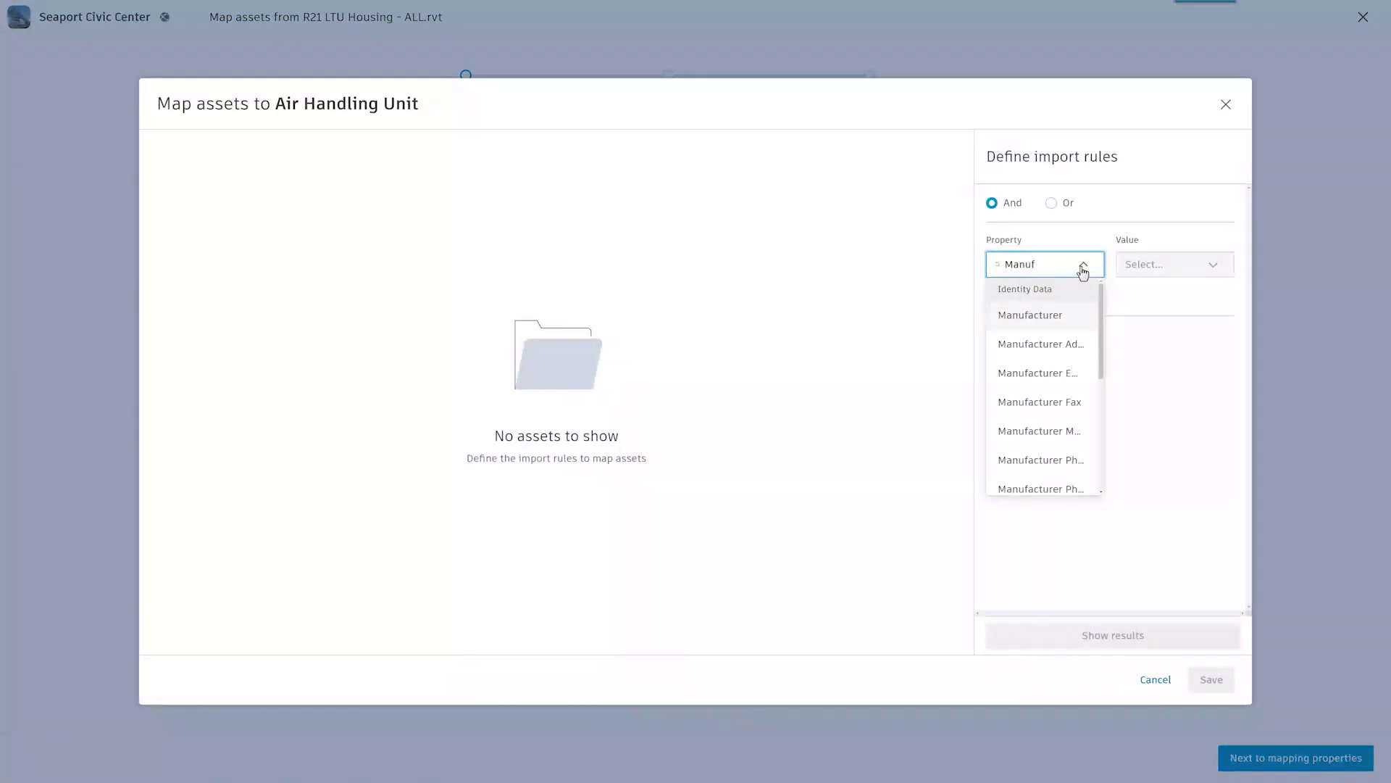
click(1073, 432)
click(1214, 267)
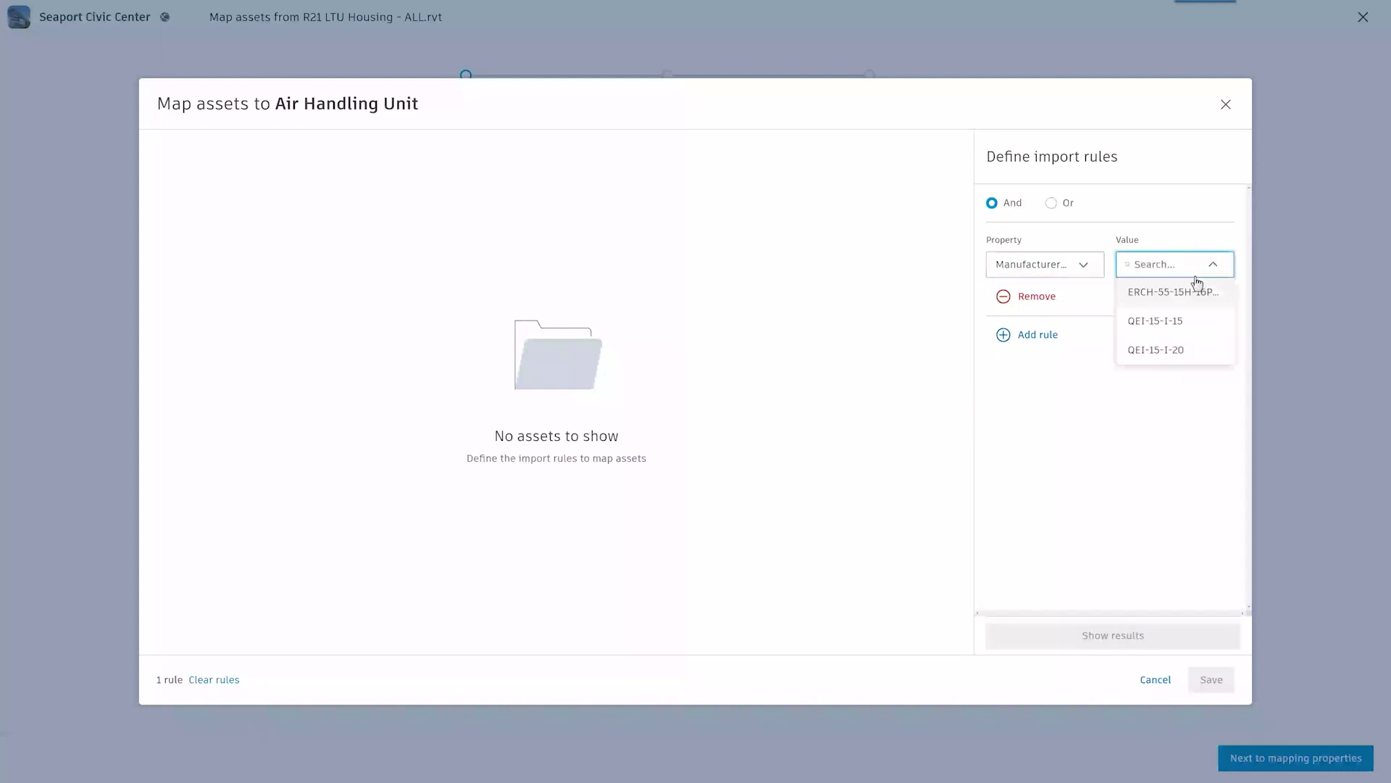
click(1175, 294)
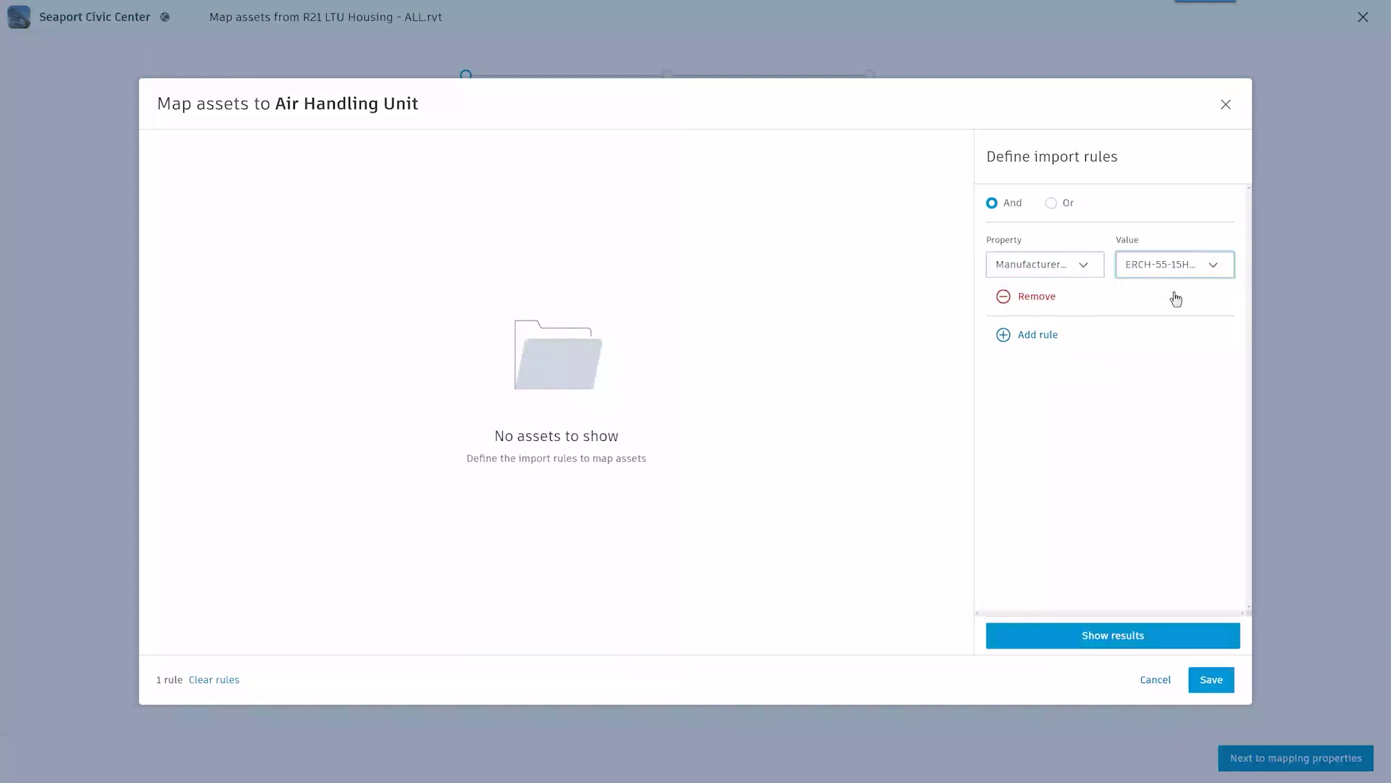
click(1114, 636)
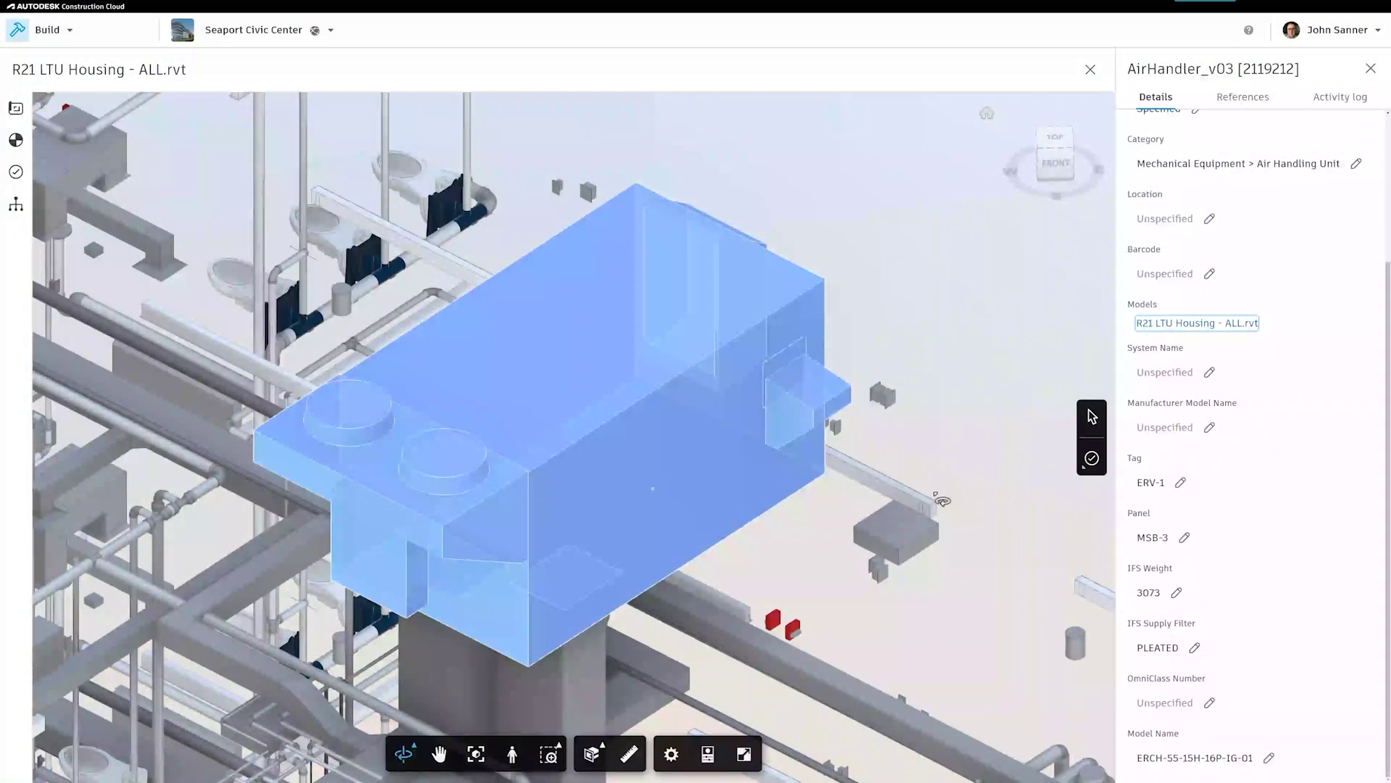
Open the E-405 roof plan from 2D sheets, then filter Assets to Mechanical Equipment > Air Handling Unit
drag(941, 499, 870, 480)
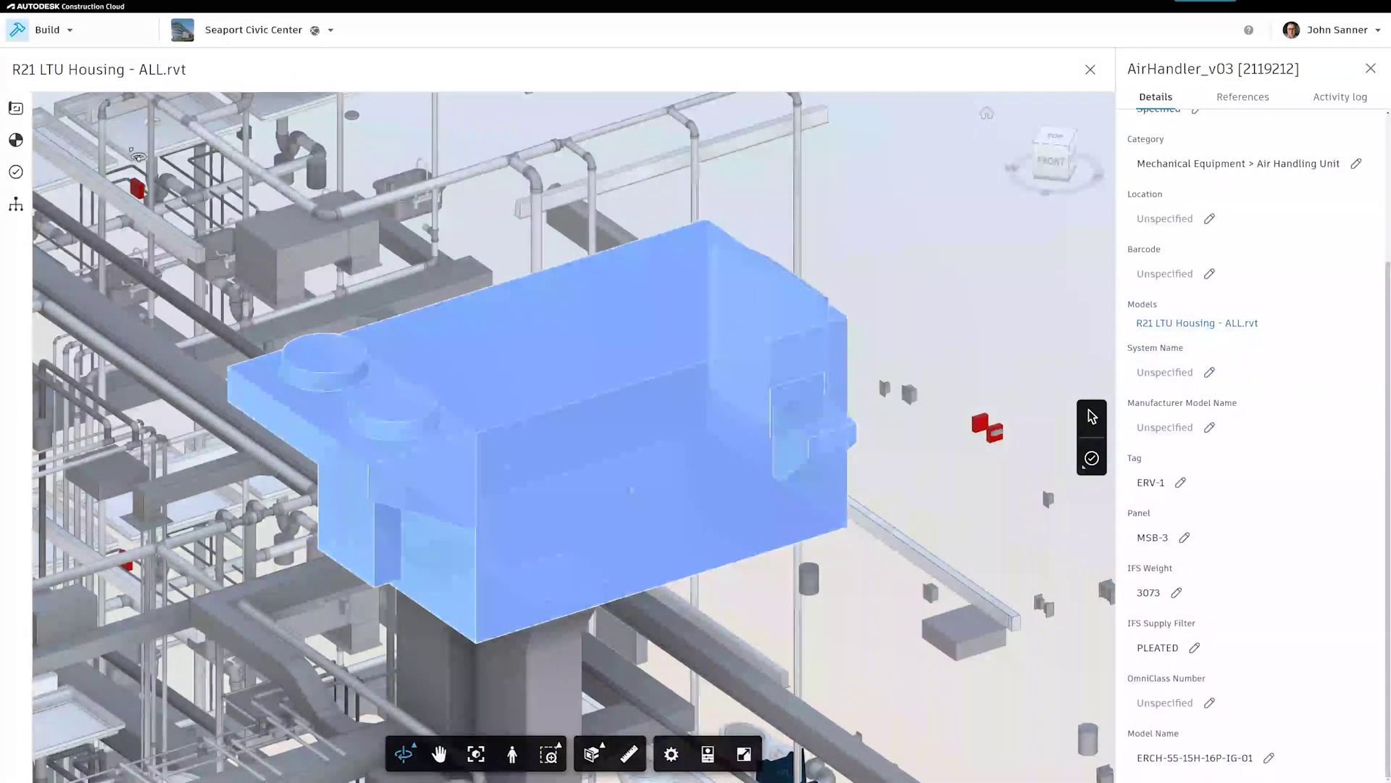
click(15, 108)
click(96, 159)
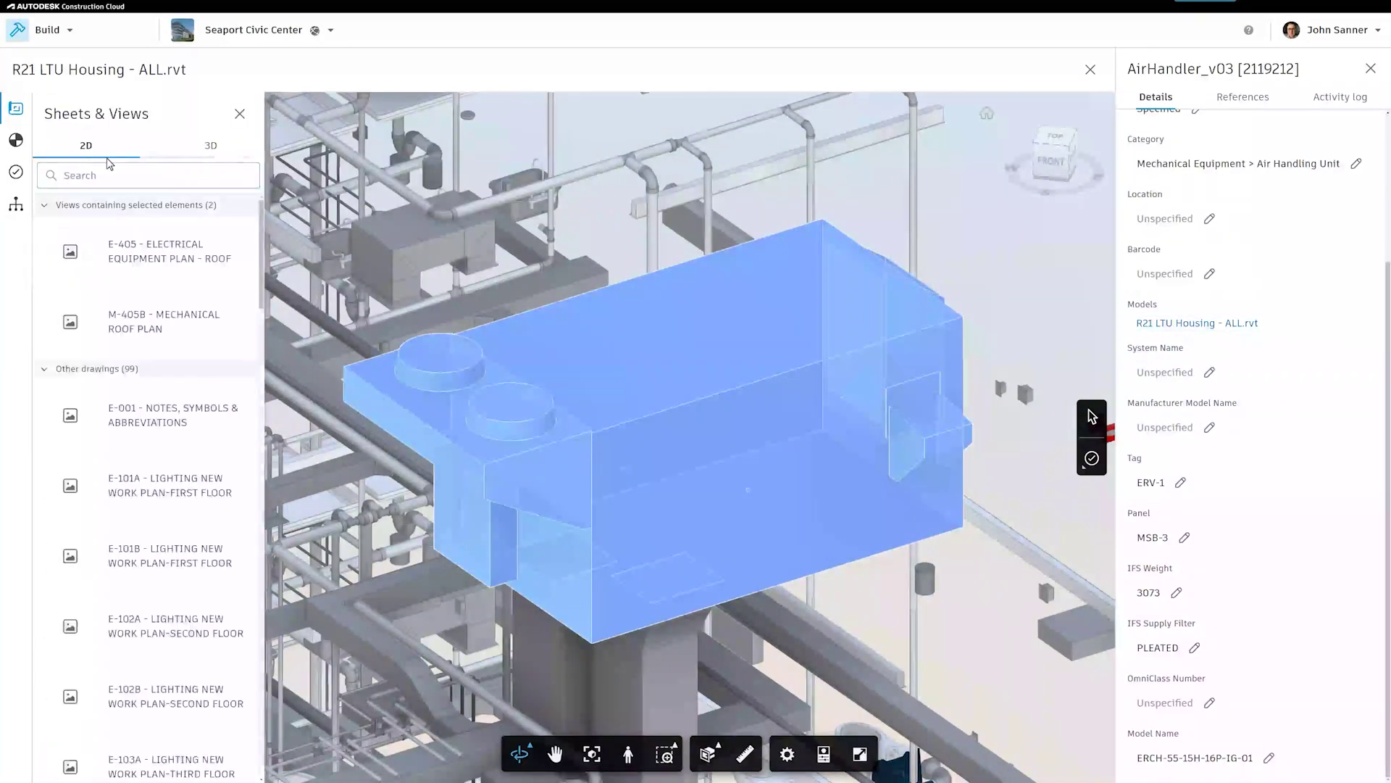
click(154, 252)
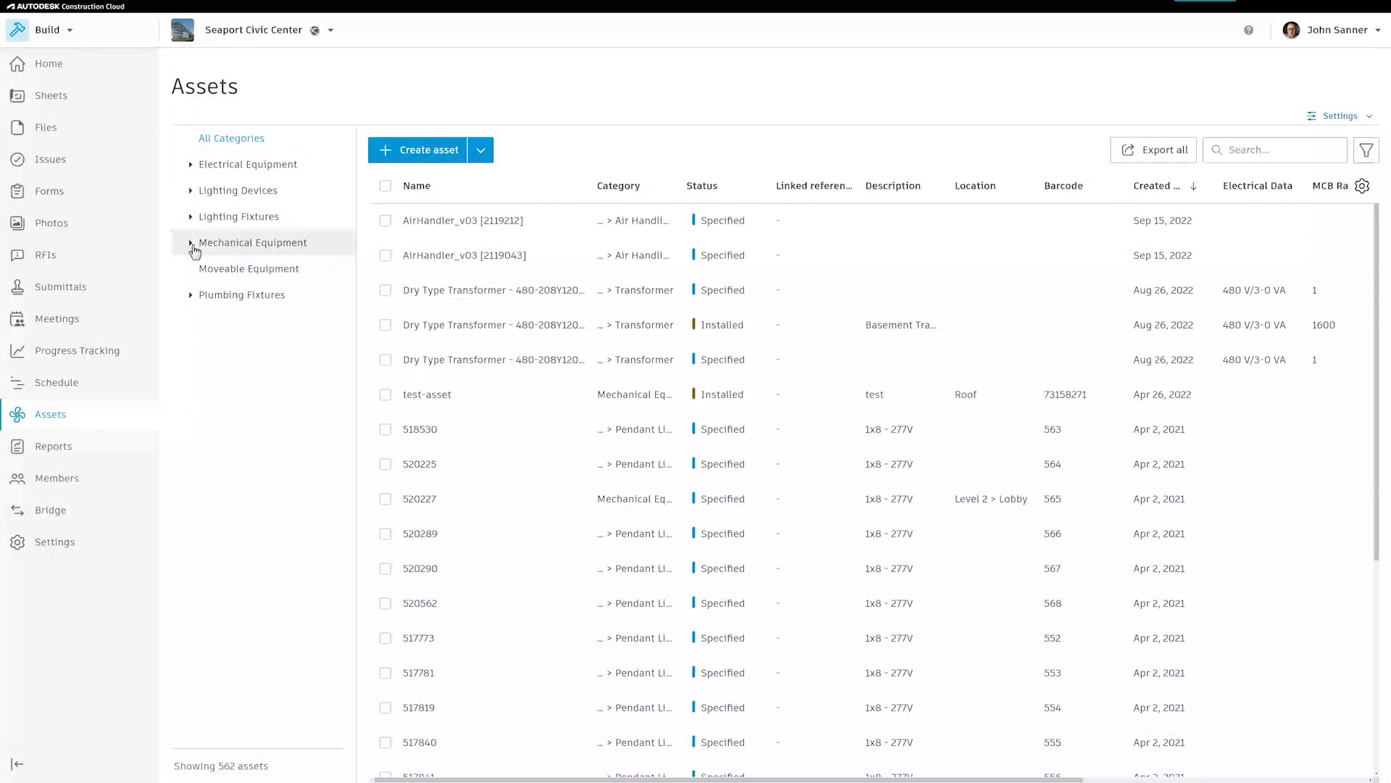
click(193, 246)
click(251, 271)
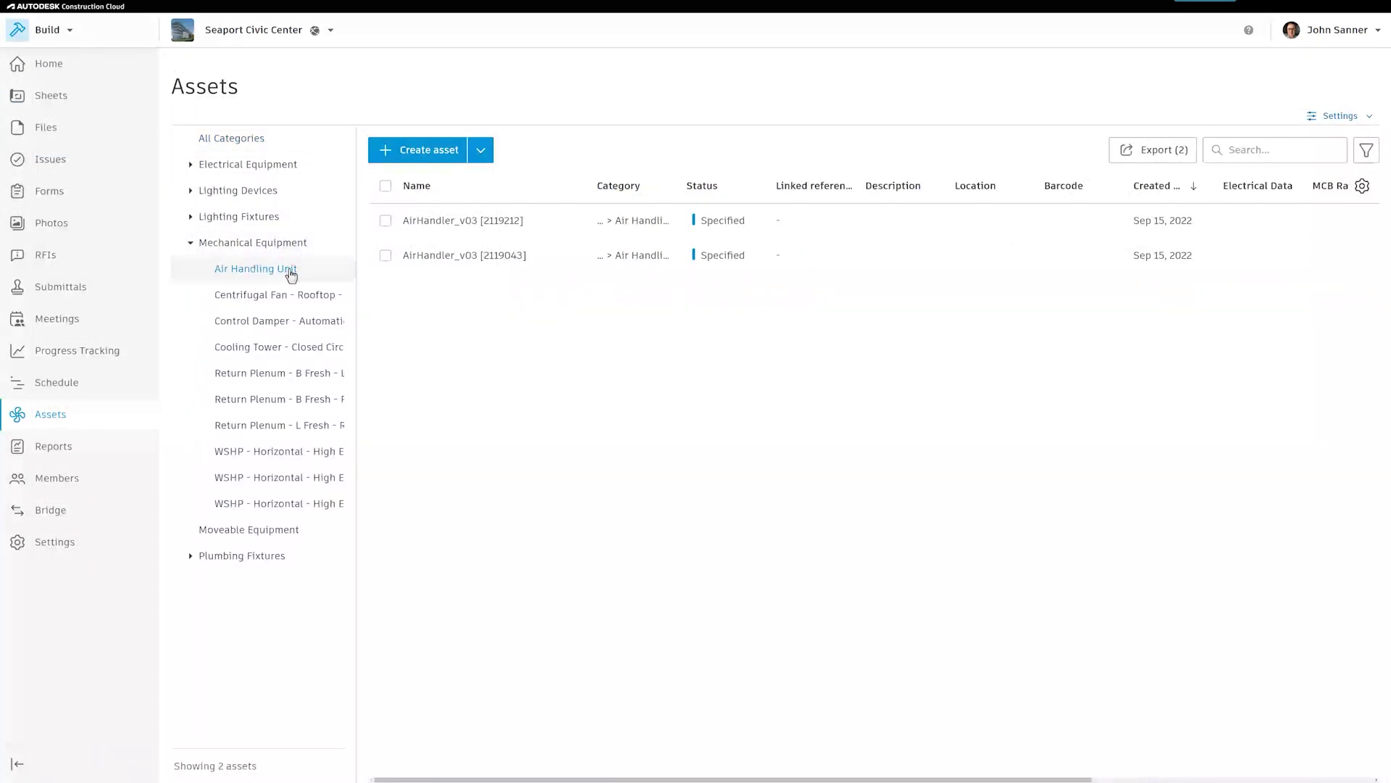
Open AirHandler_v03 [2119212]'s details and scroll down to its linked model and model name
click(442, 224)
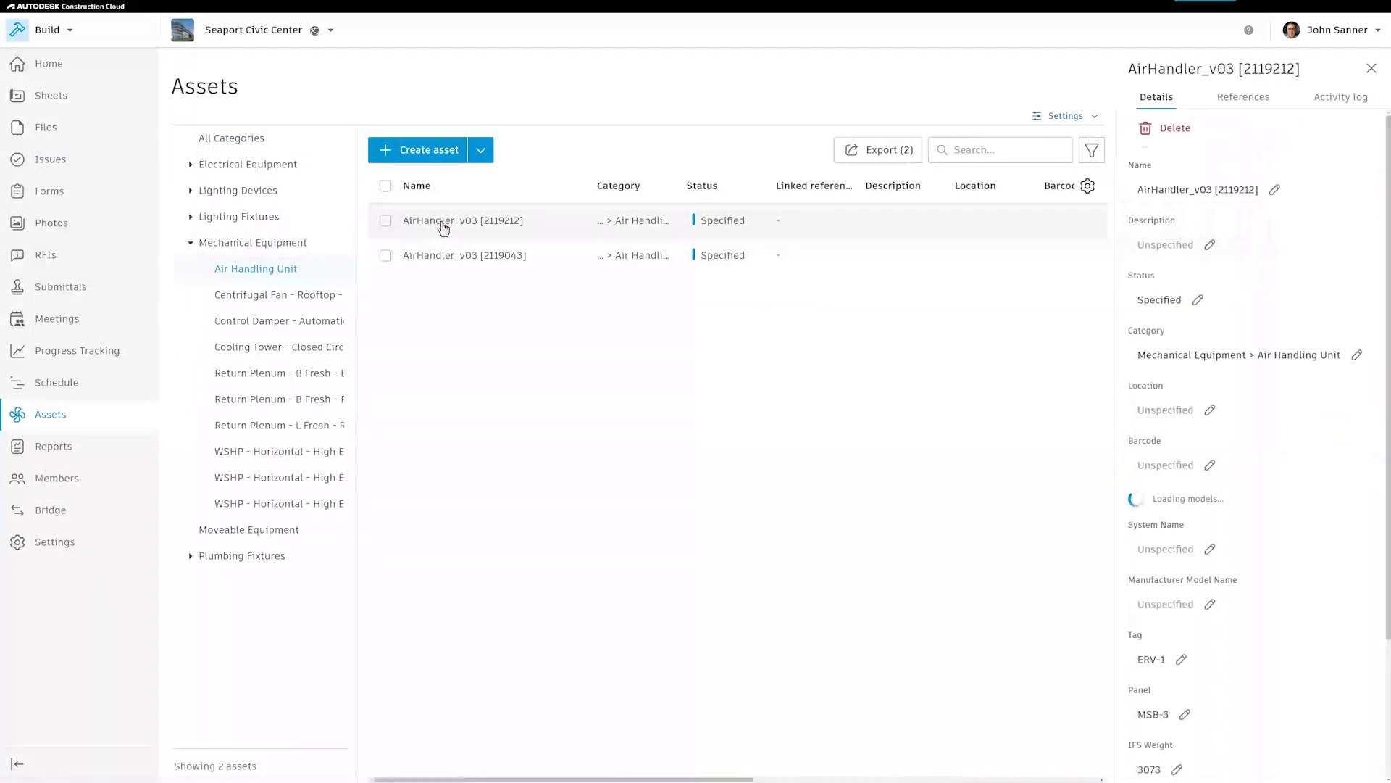
scroll(1385, 266, down, 1)
drag(1386, 266, 1376, 441)
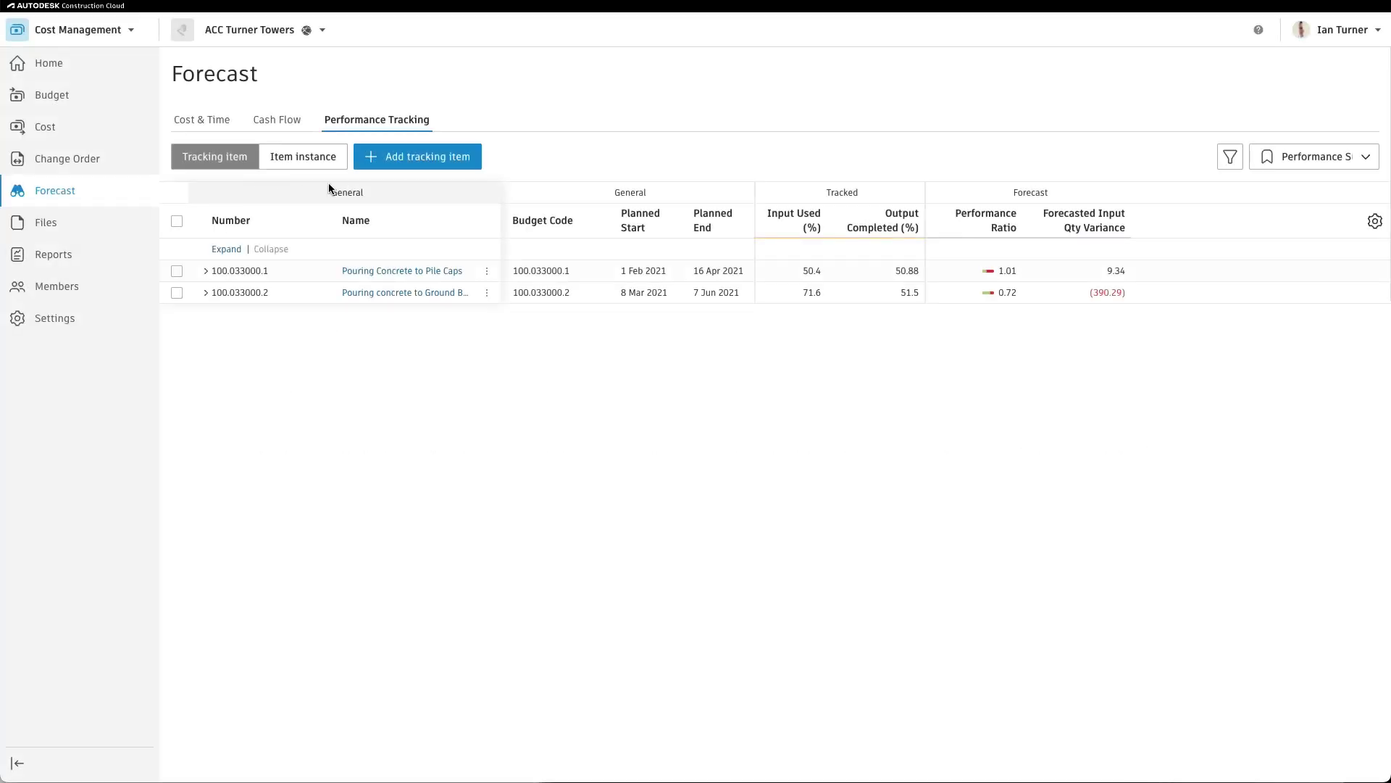
Start a new tracking item, then discard it unfinished
click(412, 160)
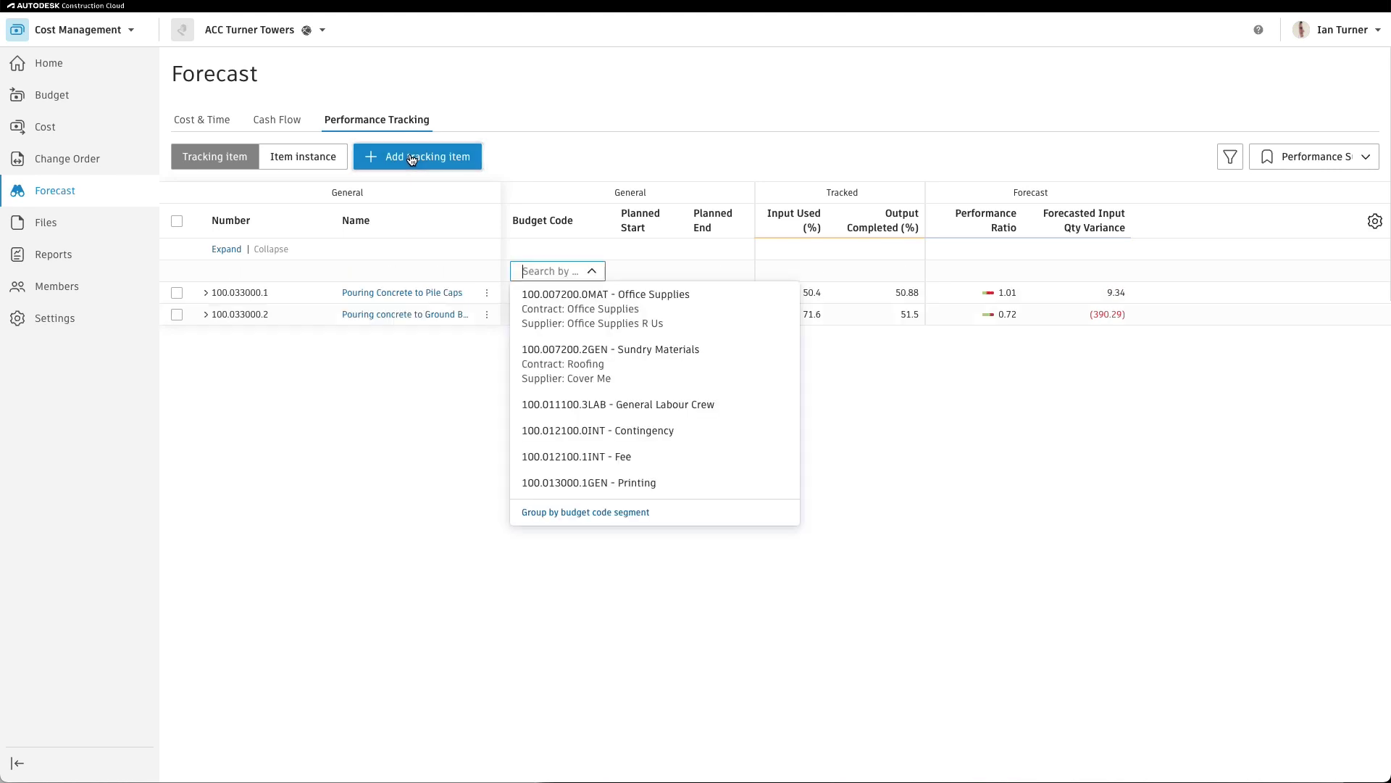
scroll(655, 402, down, 2)
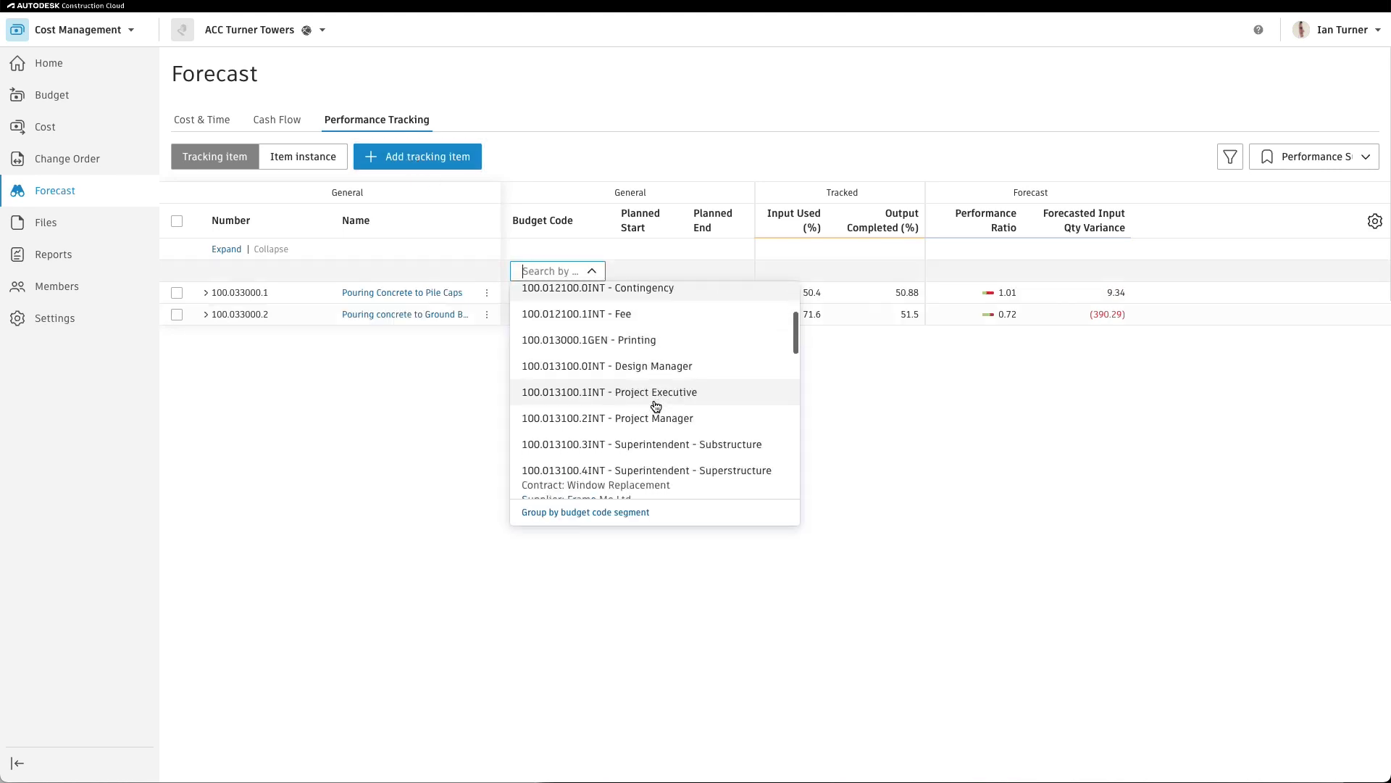
click(467, 382)
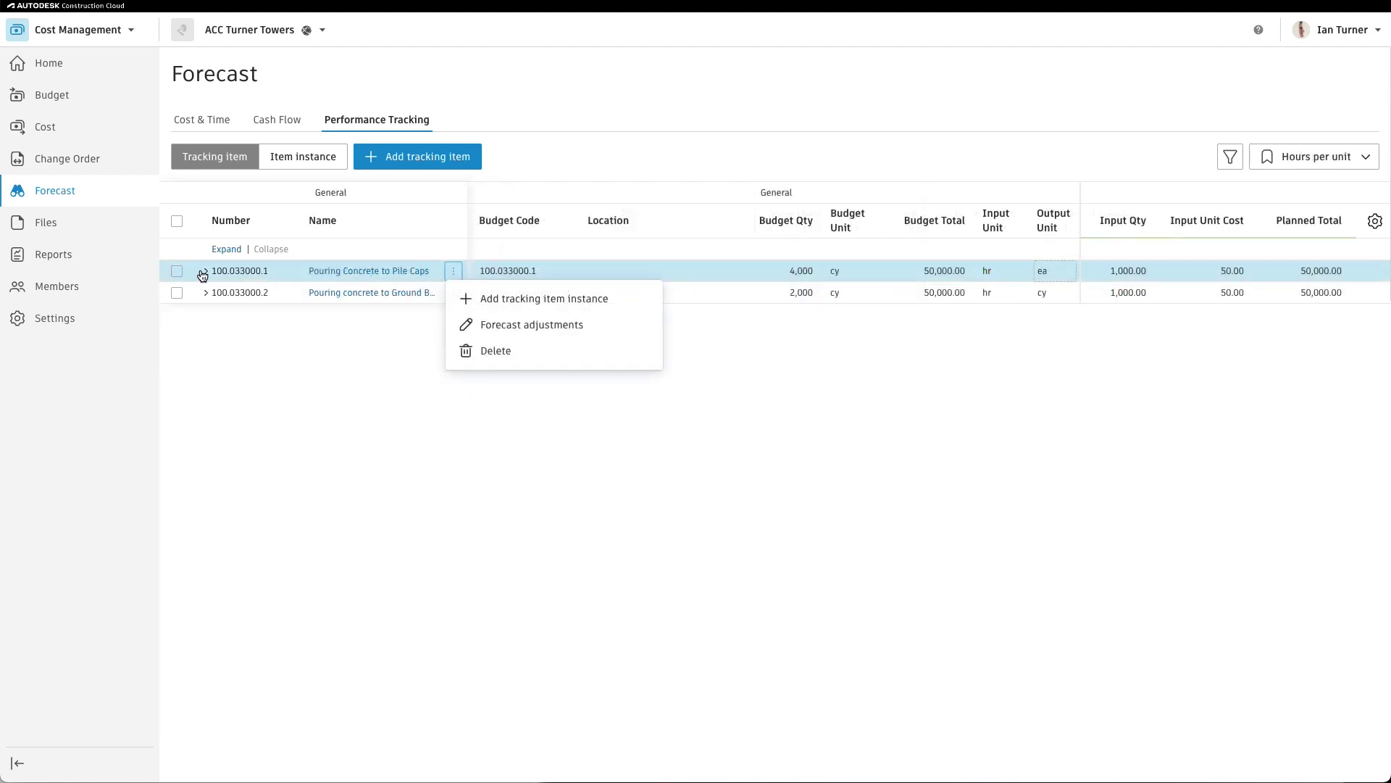
Expand Pouring Concrete to Pile Caps into its zone instances and review Zone 1's Location options
click(203, 272)
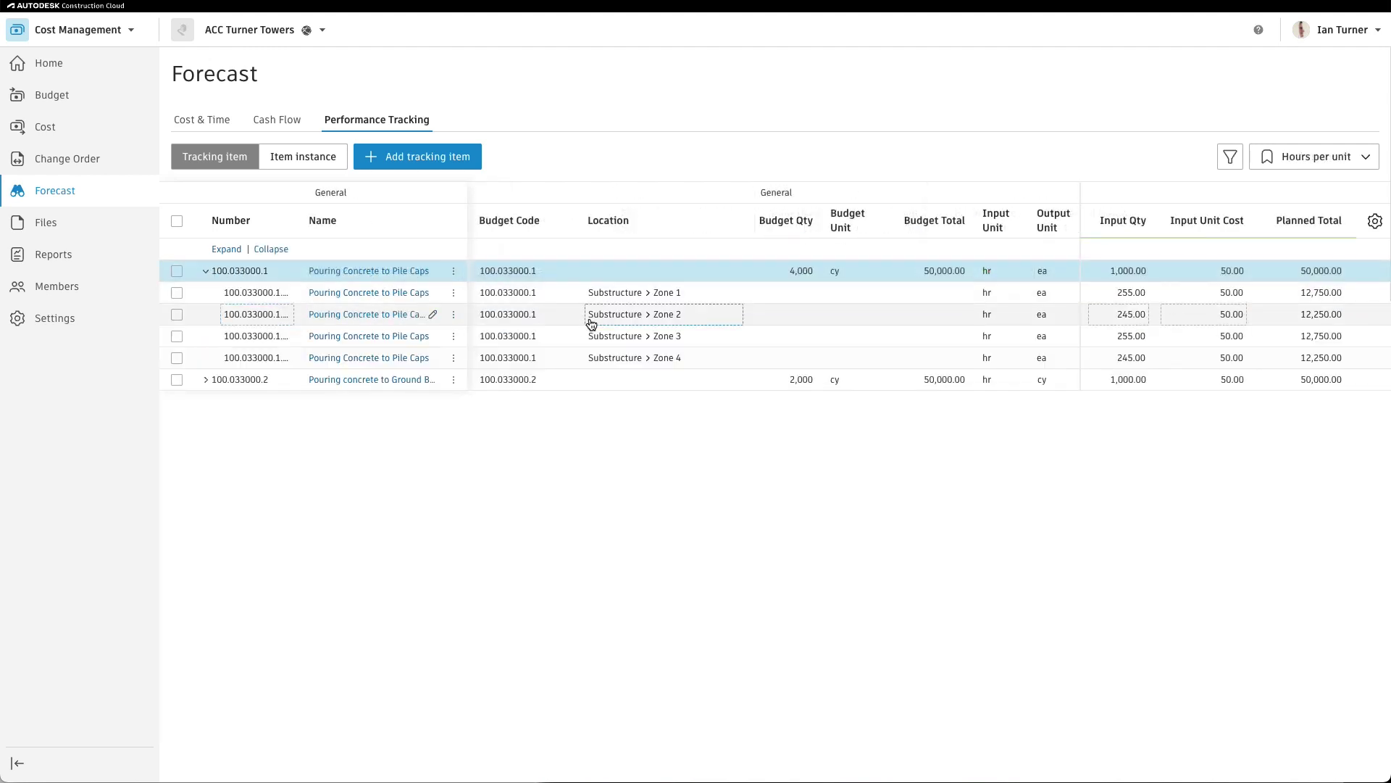
scroll(589, 317, right, 2)
click(628, 299)
click(630, 295)
scroll(628, 367, down, 2)
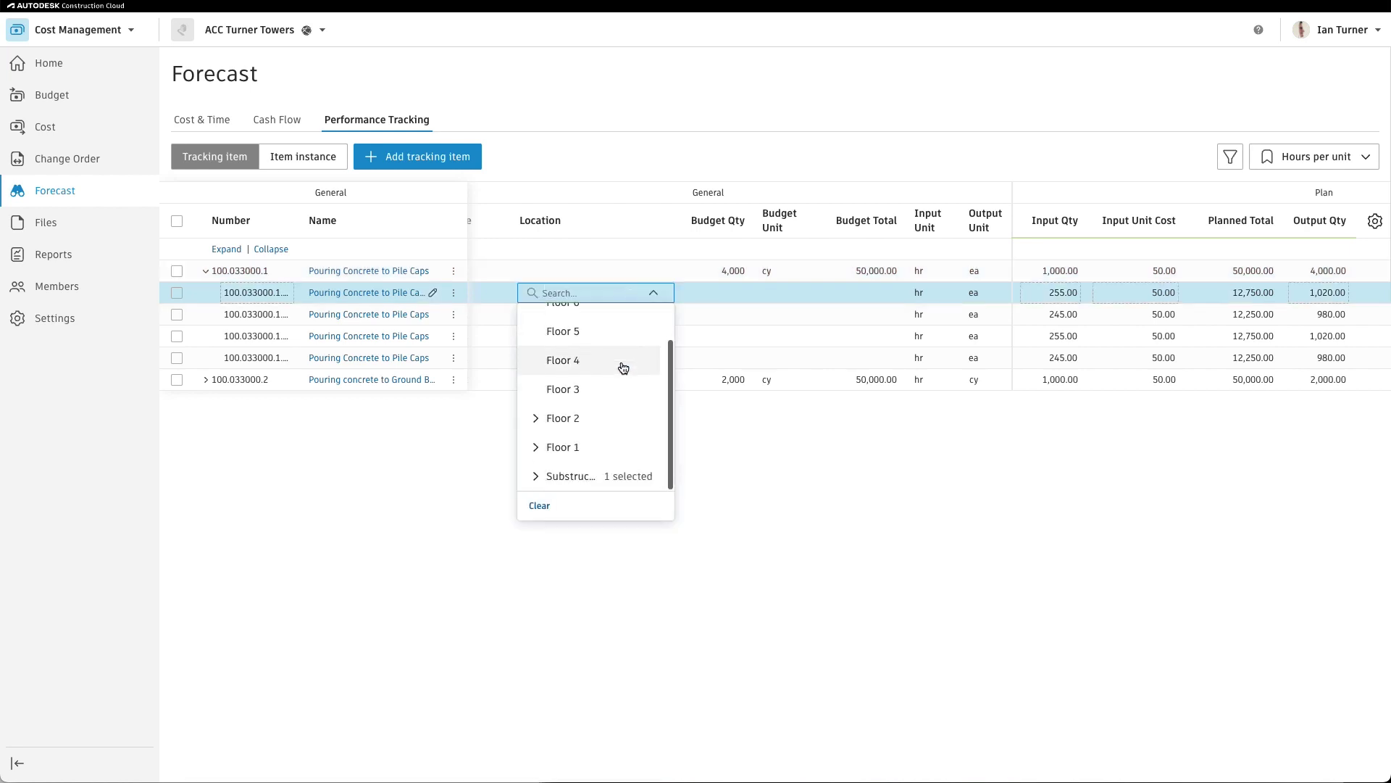
click(535, 476)
scroll(607, 461, down, 2)
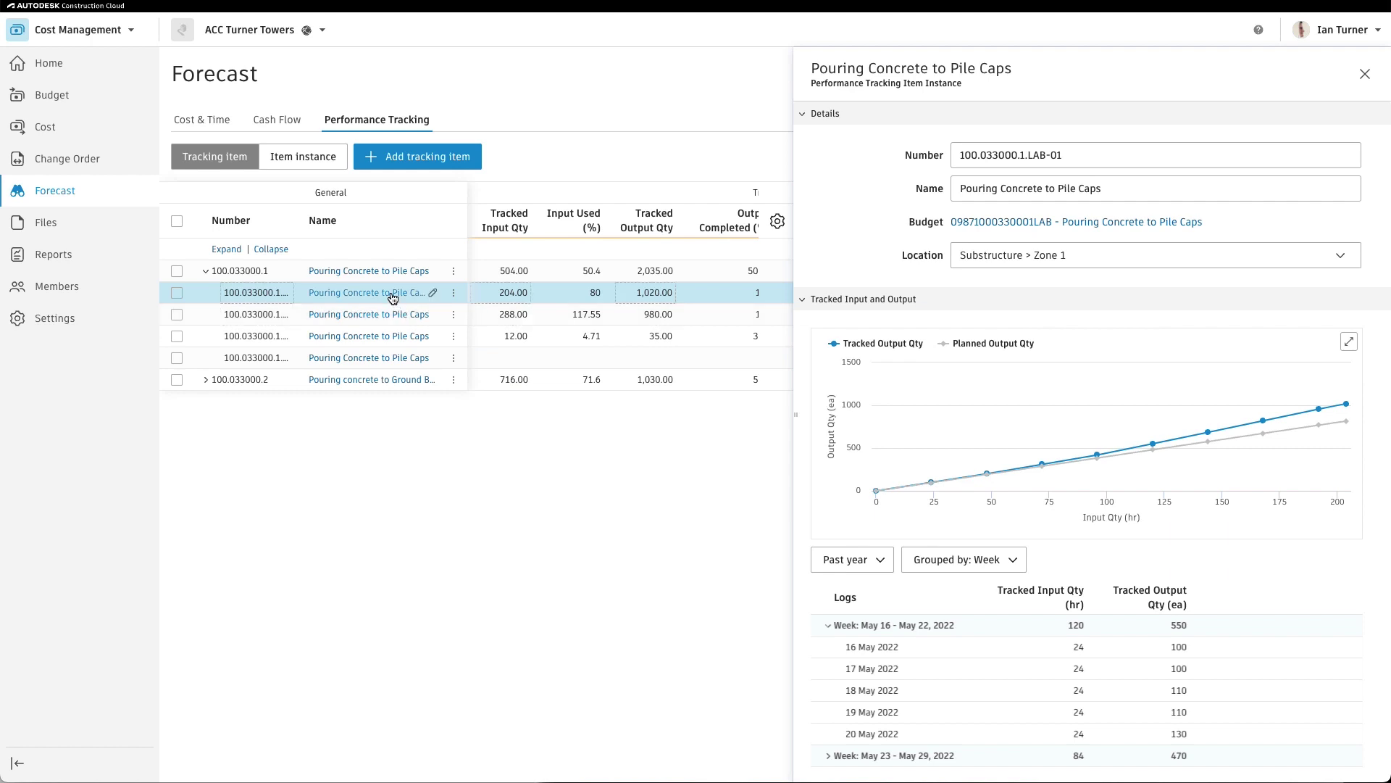
key(Escape)
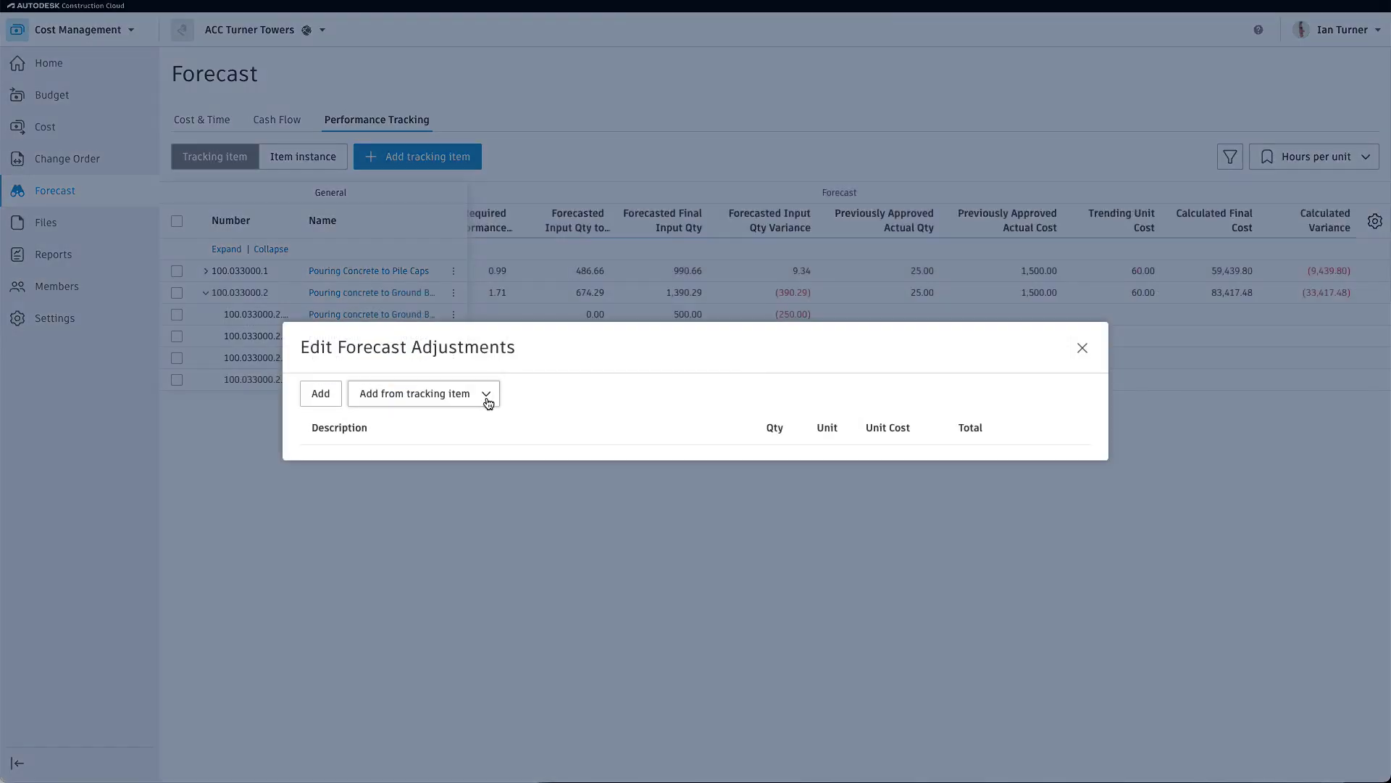
Add a forecast adjustment from tracking item 100.033000.2 with unit cost 50
click(489, 403)
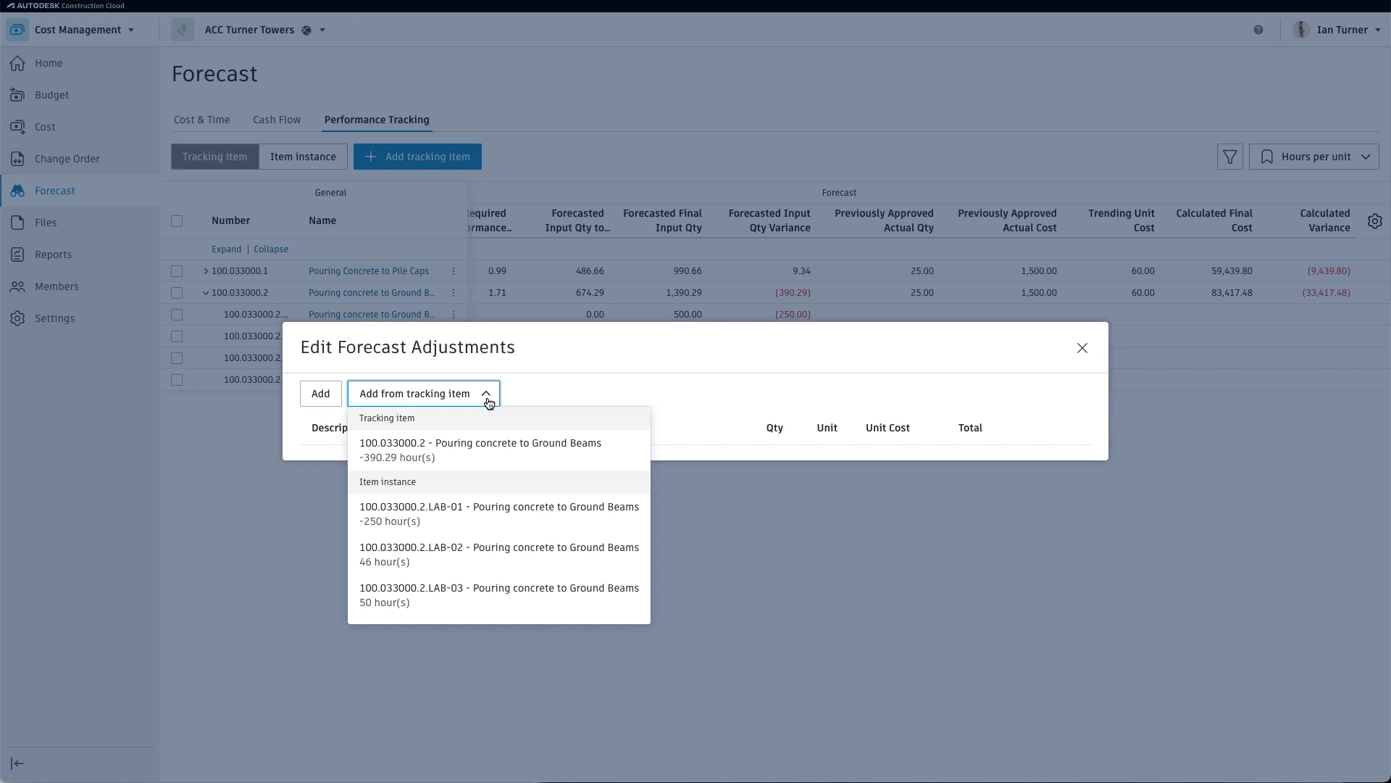
click(453, 448)
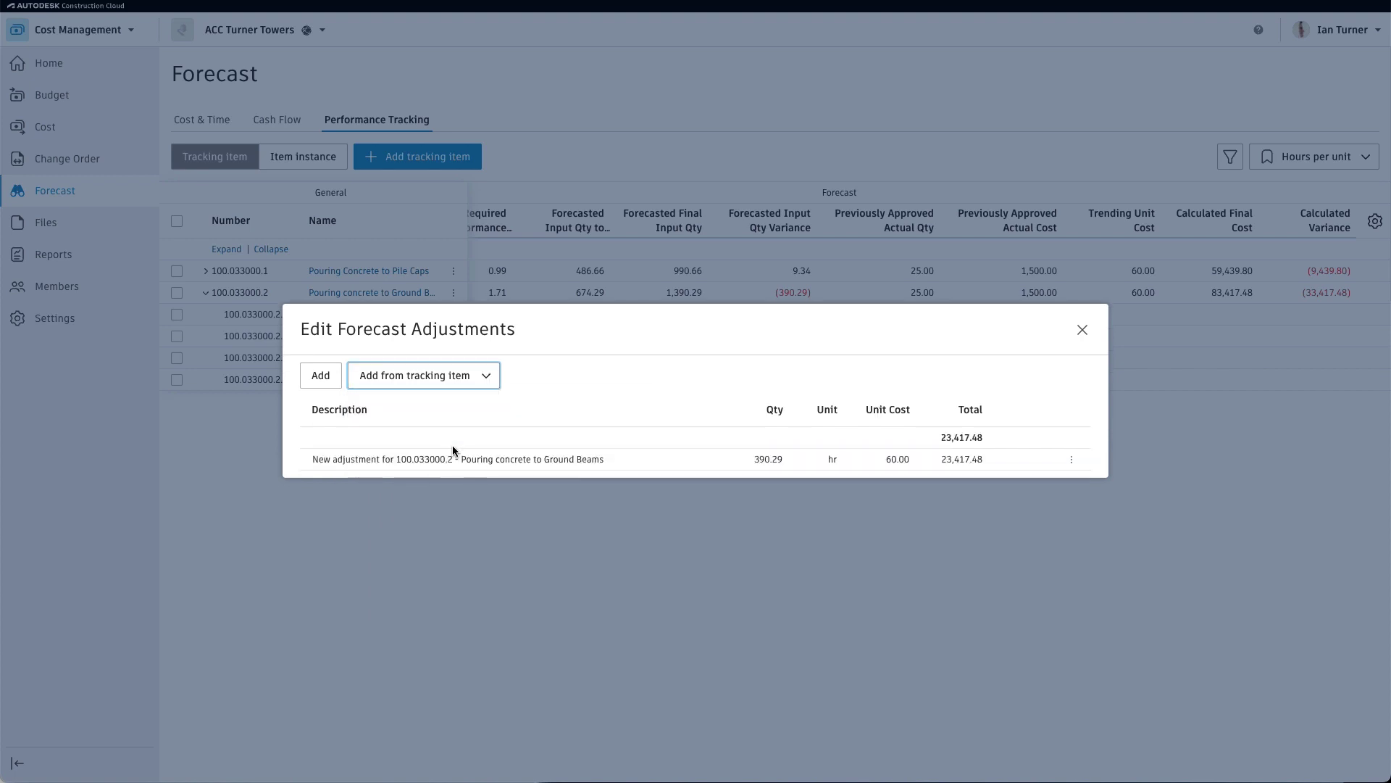
click(892, 468)
text(50)
click(758, 461)
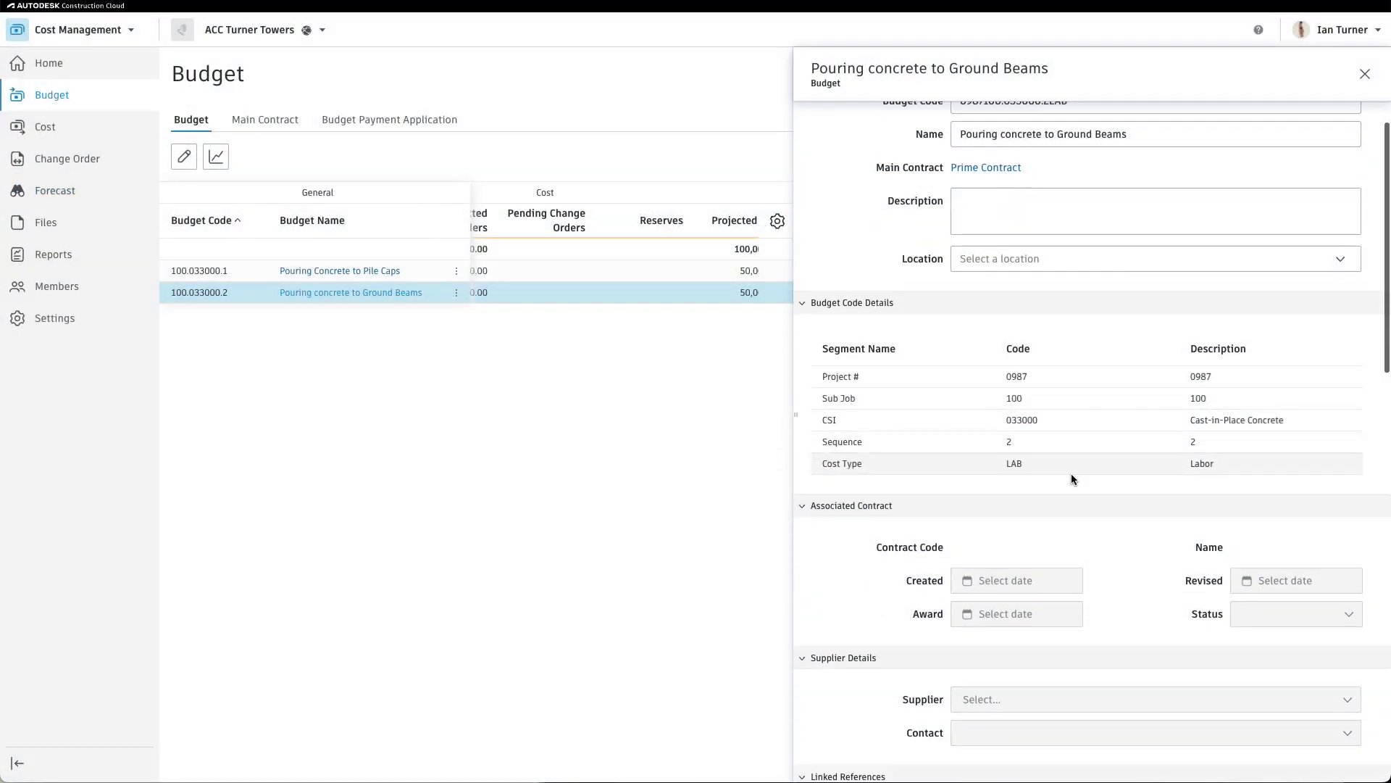
Scroll the Ground Beams budget details down to its Forecast Adjustments
scroll(1071, 473, down, 10)
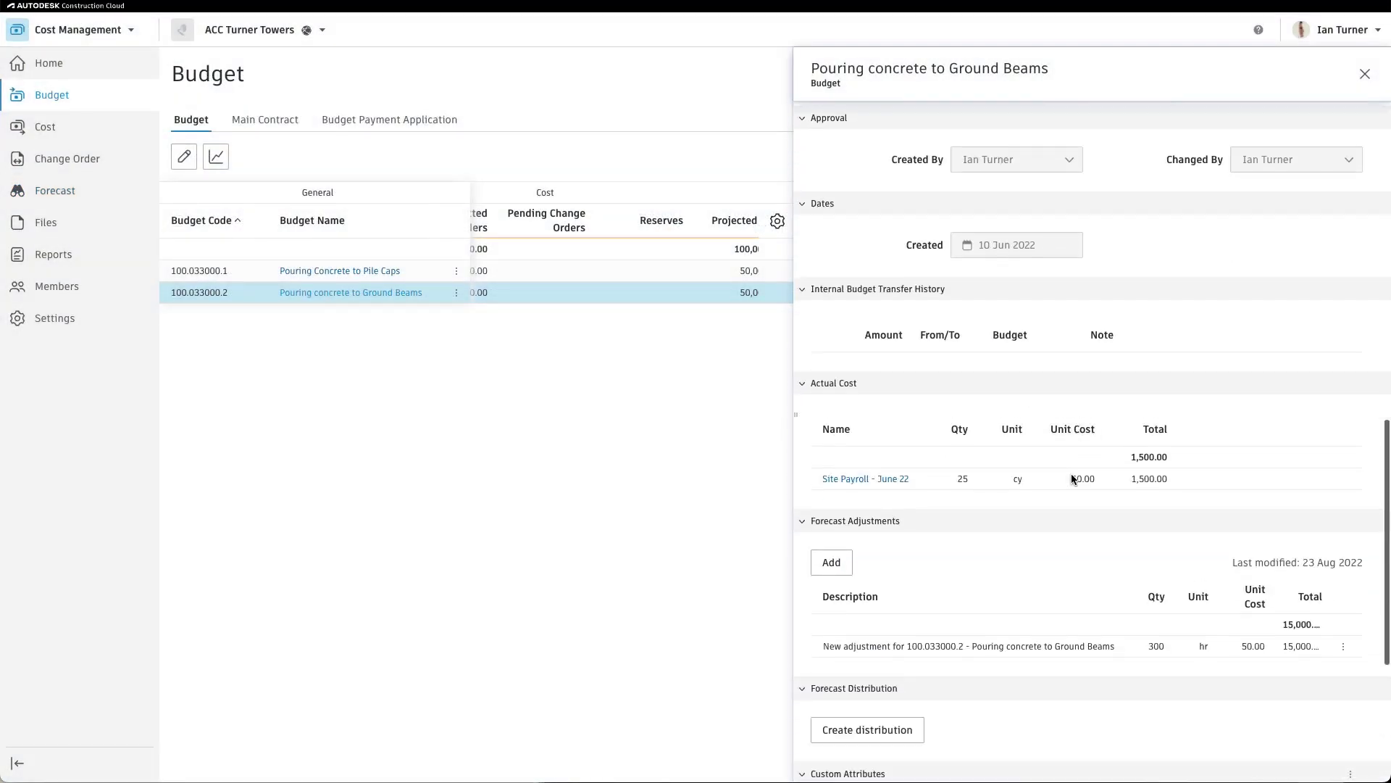
scroll(1071, 473, down, 3)
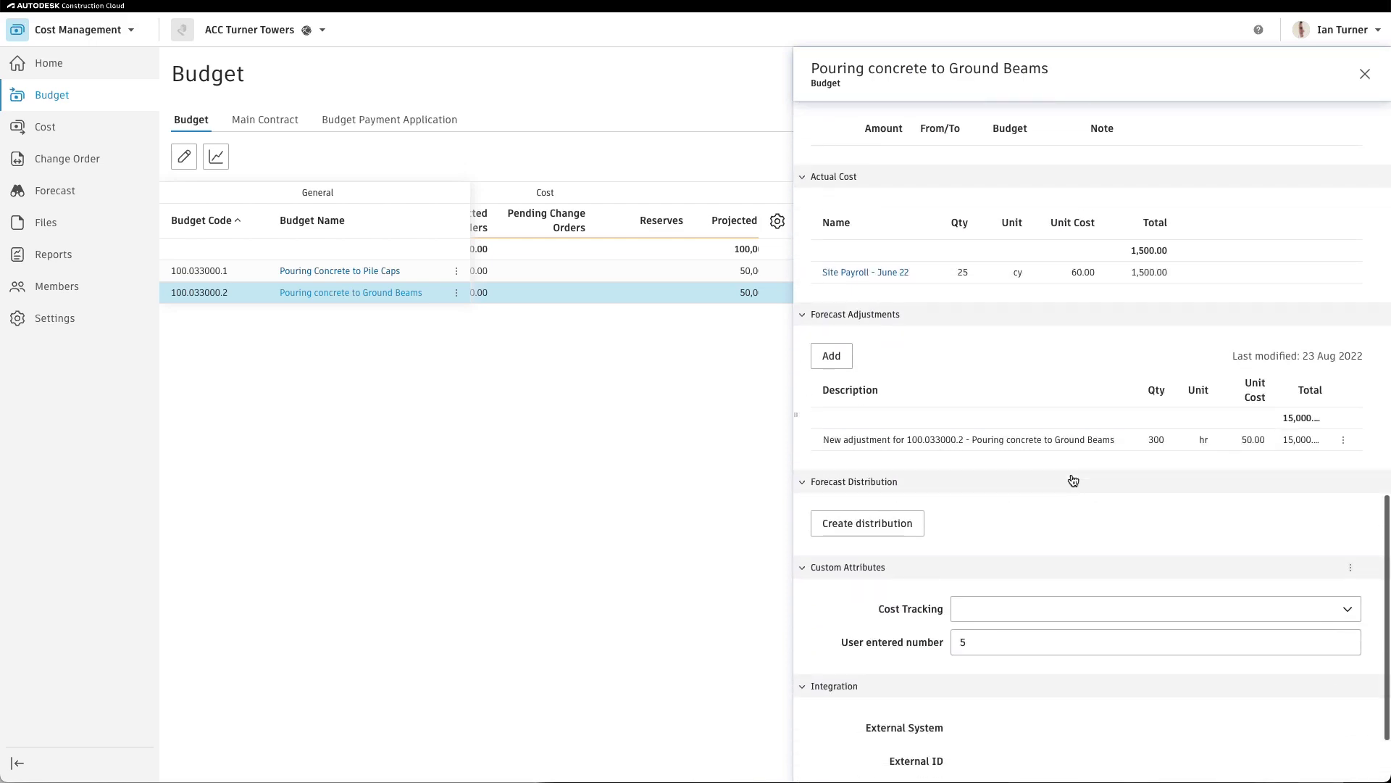